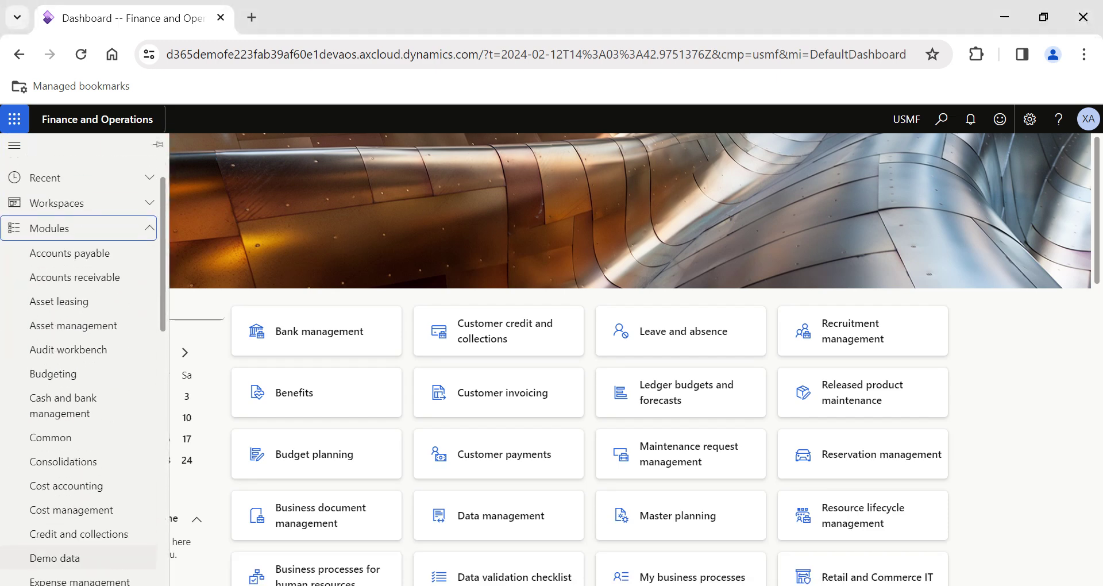
Step: Open the Procurement and sourcing module from the Modules list
{"action": "left_click", "coordinate": [84, 291]}
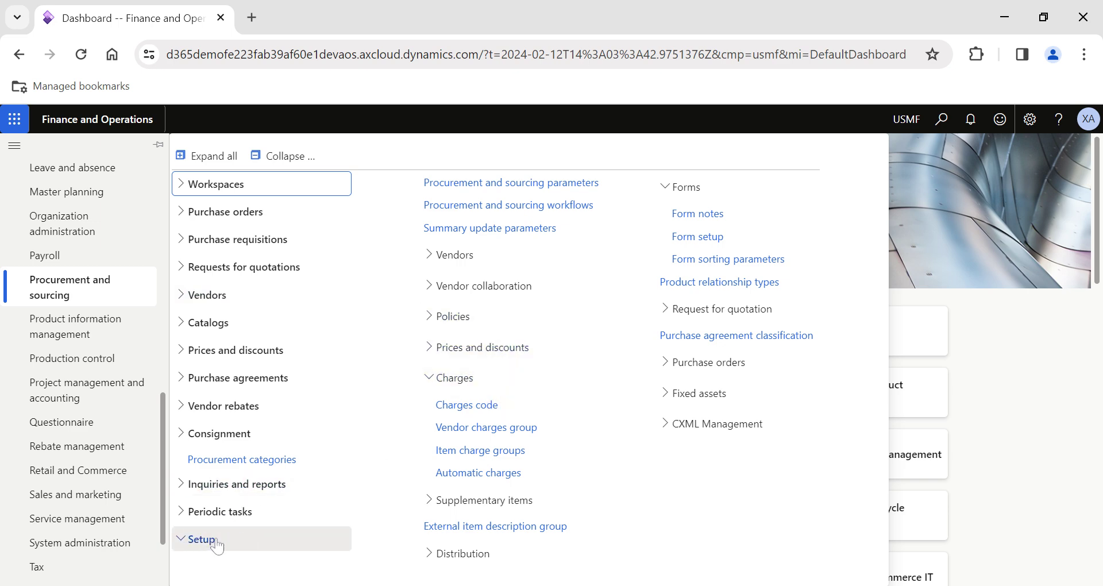
Step: Open the Form notes setup page under Procurement and sourcing Setup > Forms
{"action": "left_click", "coordinate": [706, 221]}
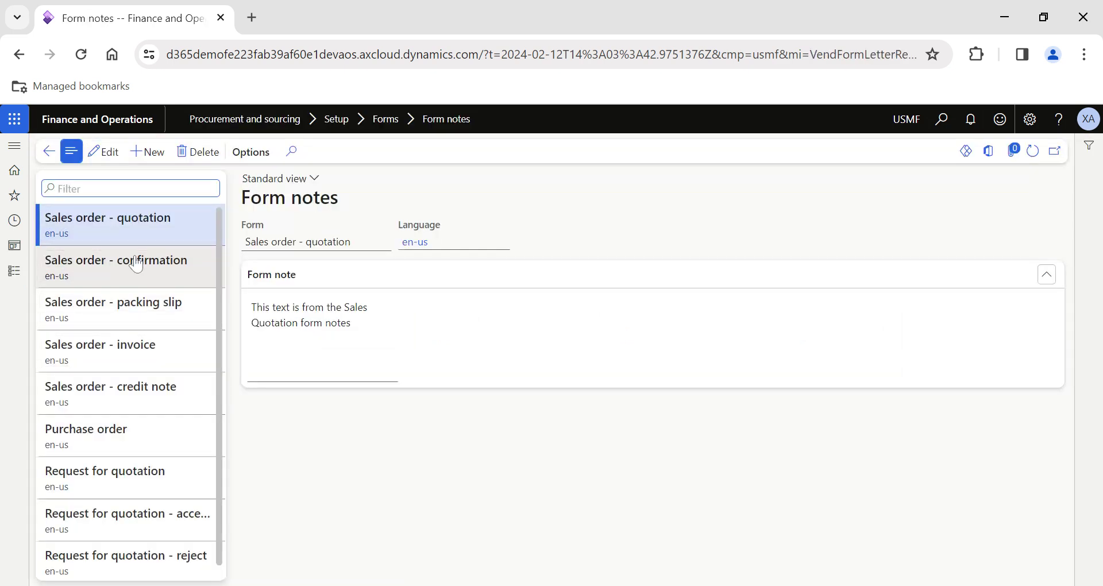
Step: Create a new en-us form note record, browsing the Form list but leaving it unselected
{"action": "left_click", "coordinate": [147, 152]}
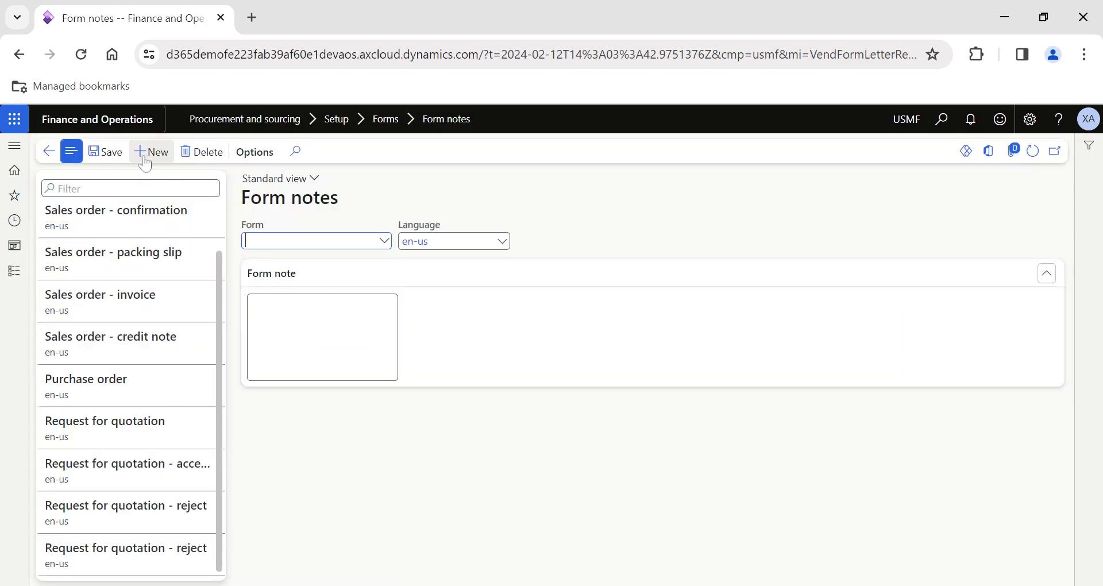
{"action": "left_click", "coordinate": [384, 241]}
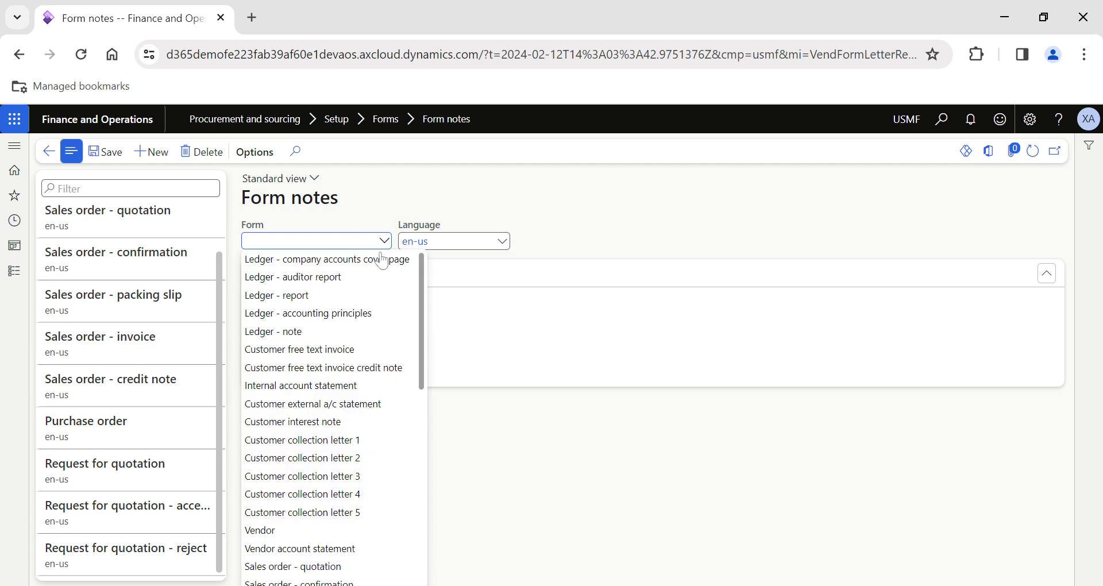
{"action": "scroll", "coordinate": [321, 412], "scroll_direction": "down", "scroll_amount": 5}
{"action": "scroll", "coordinate": [321, 411], "scroll_direction": "down", "scroll_amount": 3}
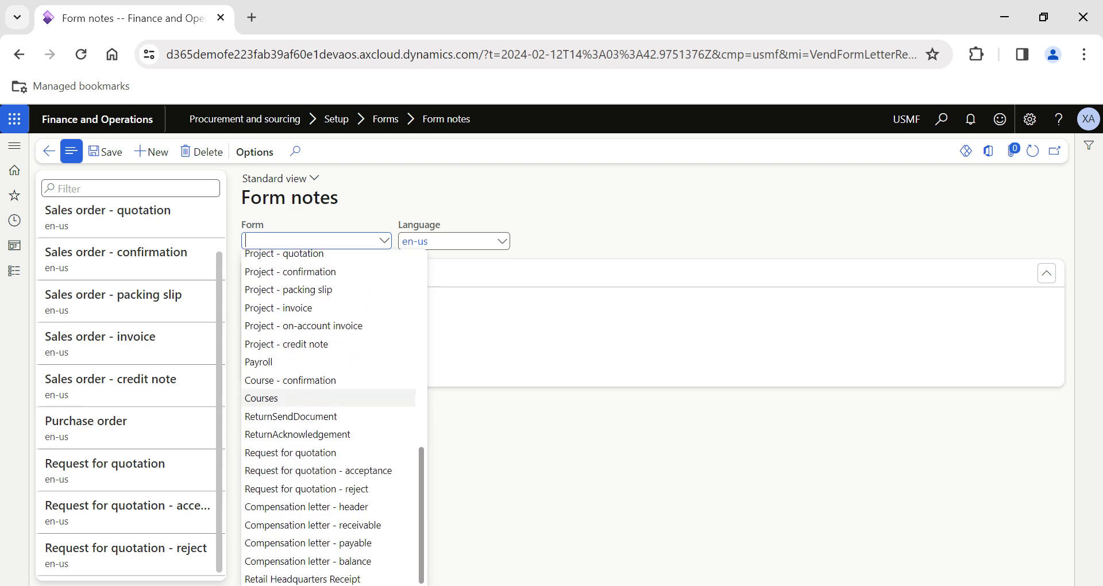
{"action": "key", "text": "alt"}
{"action": "scroll", "coordinate": [305, 334], "scroll_direction": "up", "scroll_amount": 7}
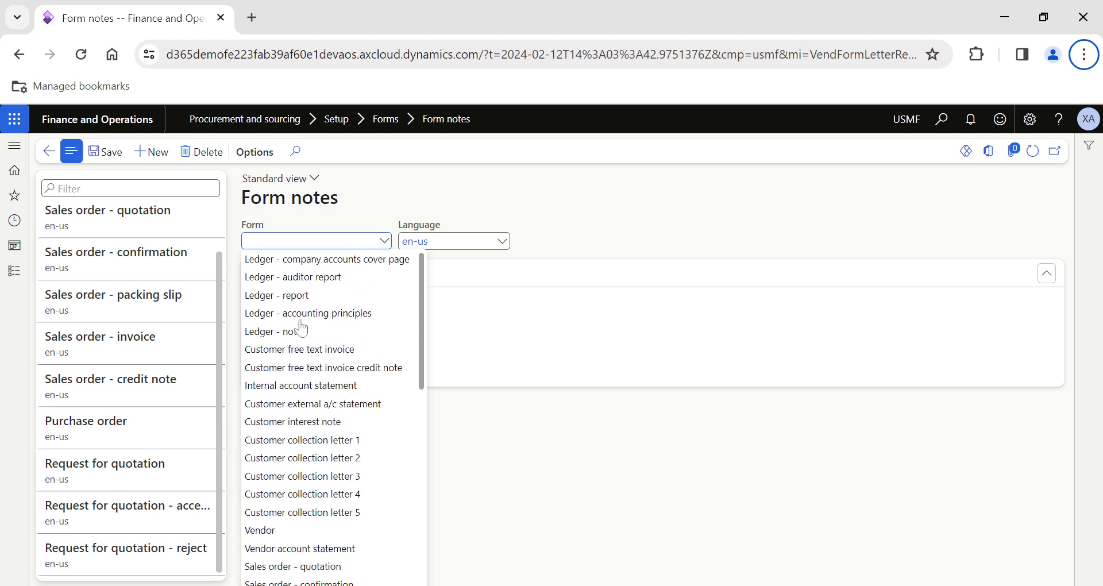
{"action": "scroll", "coordinate": [288, 384], "scroll_direction": "down", "scroll_amount": 6}
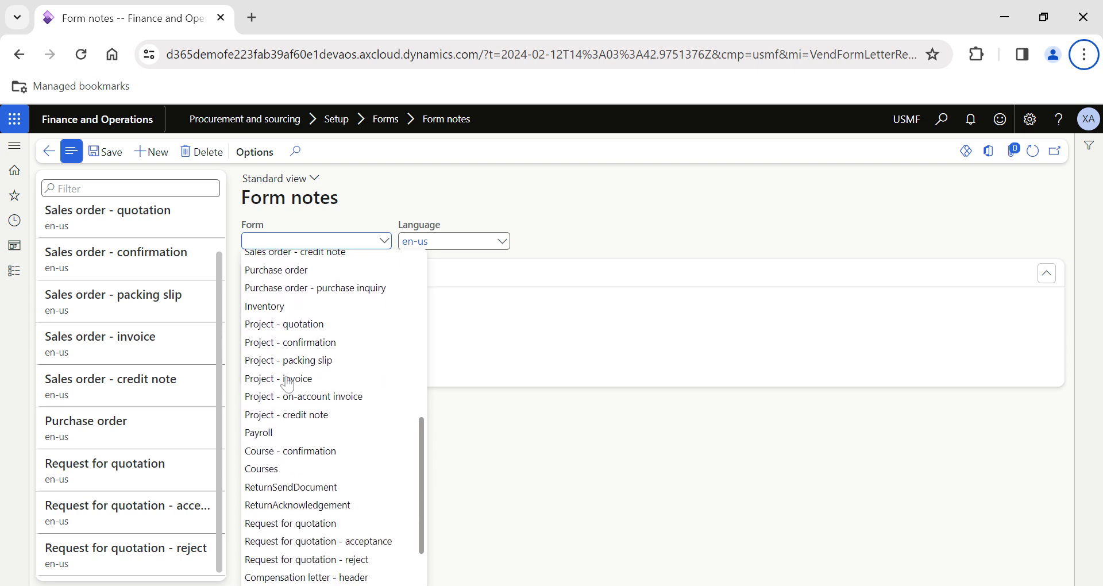
{"action": "left_click", "coordinate": [525, 332]}
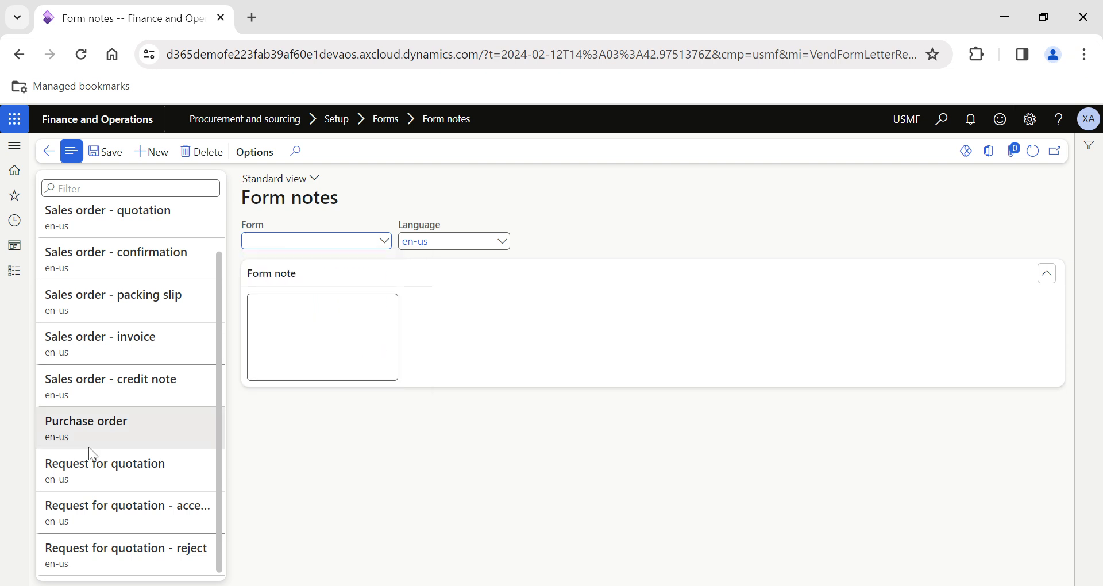
{"action": "scroll", "coordinate": [111, 310], "scroll_direction": "up", "scroll_amount": 1}
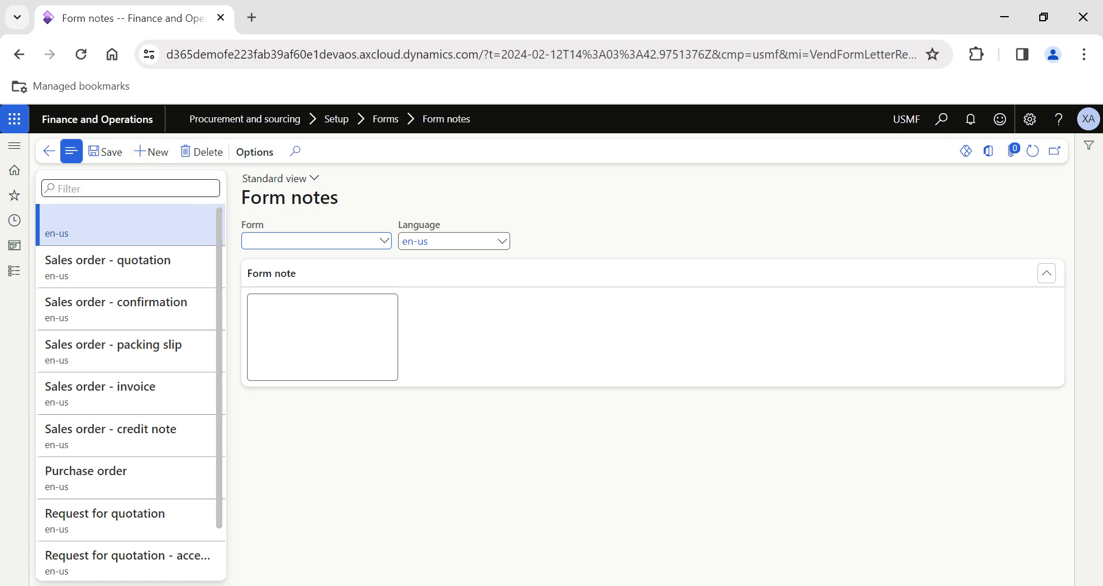
Step: Delete the blank record and review the Sales order quotation, confirmation and packing slip notes
{"action": "left_click", "coordinate": [198, 161]}
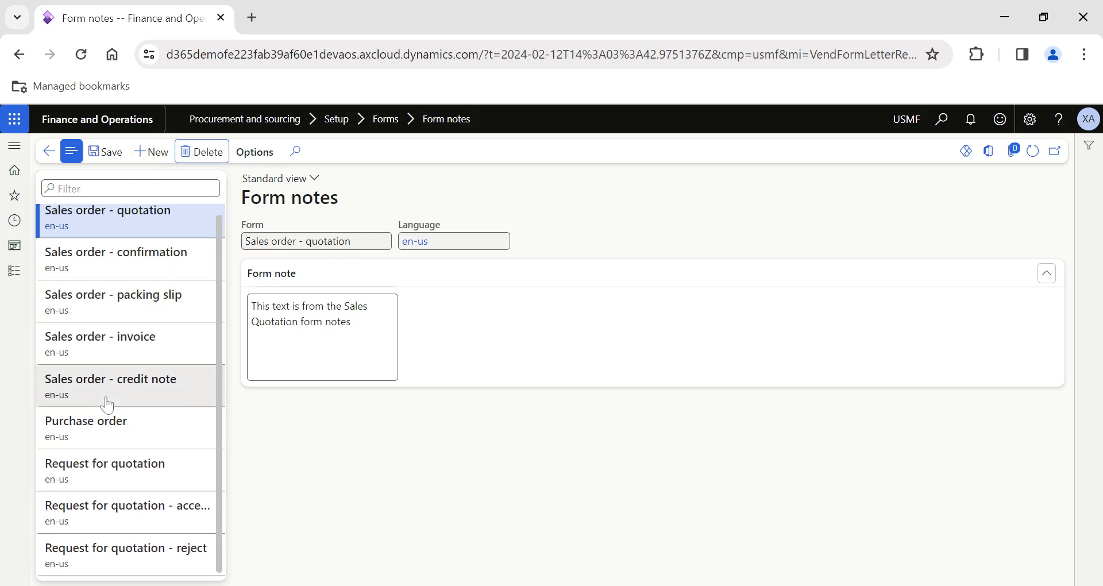
{"action": "left_click", "coordinate": [105, 226]}
{"action": "left_click", "coordinate": [111, 280]}
{"action": "left_click", "coordinate": [108, 315]}
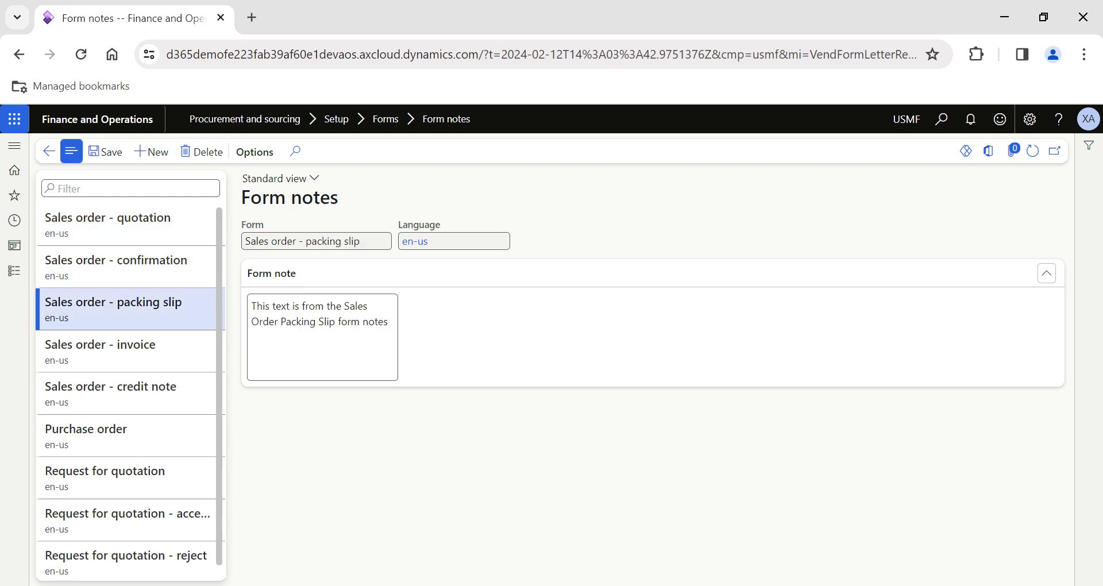
{"action": "left_click", "coordinate": [112, 269]}
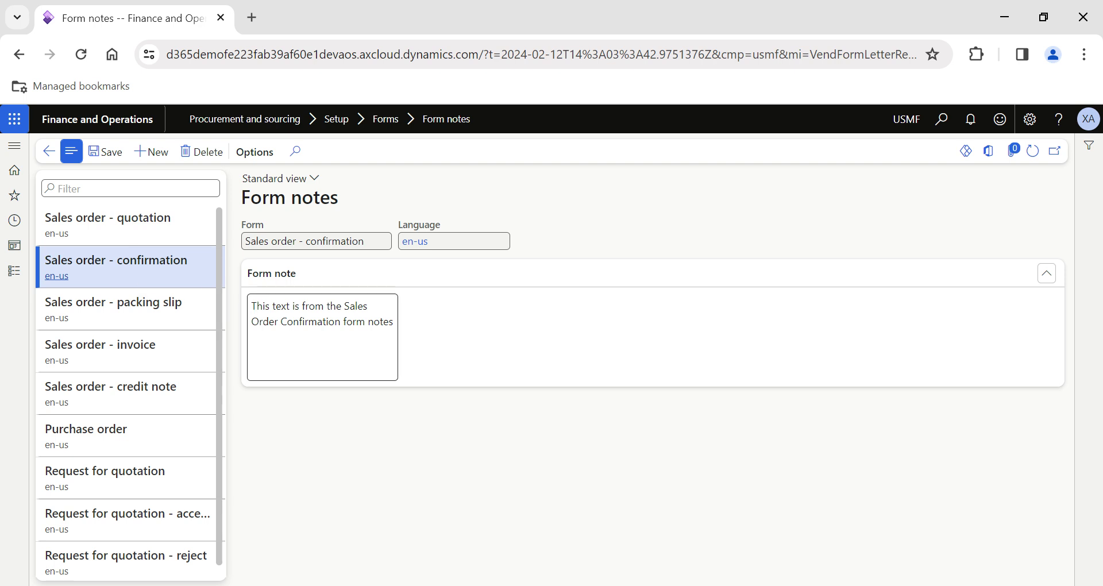
{"action": "left_click_drag", "start_coordinate": [251, 306], "coordinate": [393, 321]}
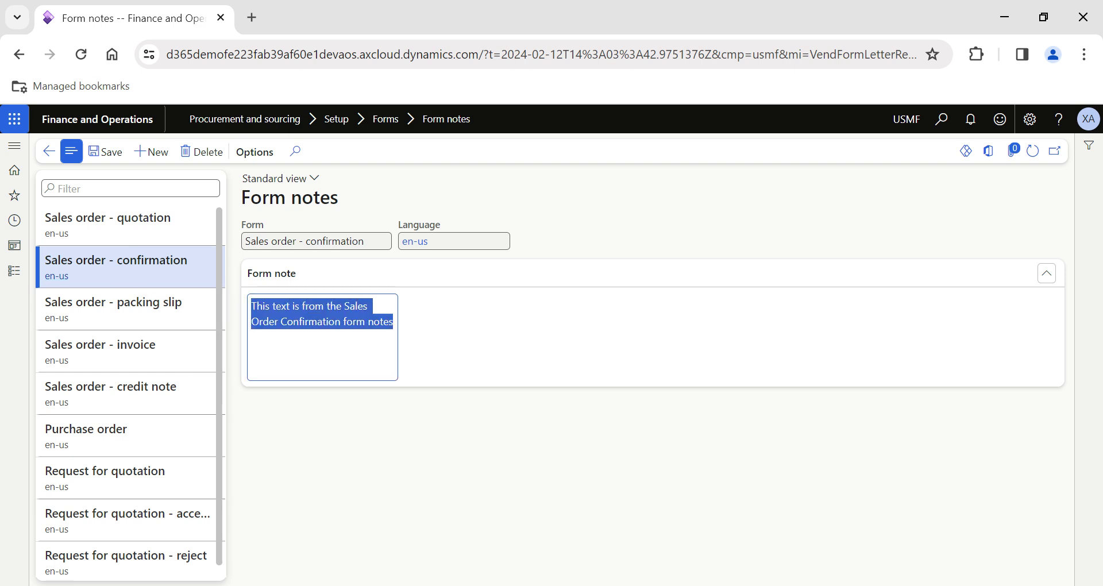
Step: Correct 'delivery' to 'deliver' in the Purchase order note about 30-day delivery
{"action": "left_click", "coordinate": [126, 439]}
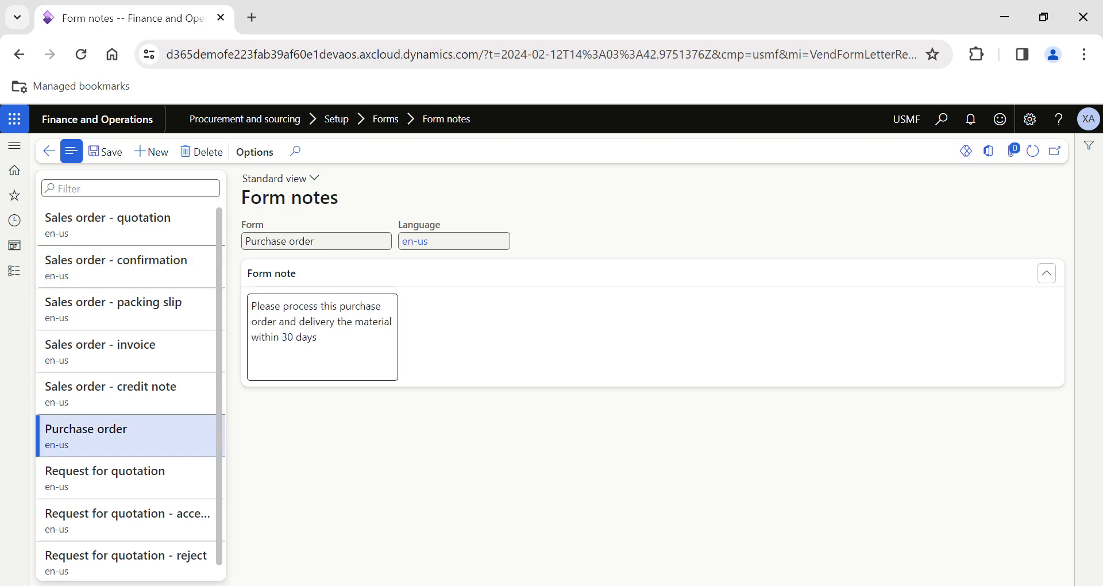
{"action": "left_click", "coordinate": [251, 306]}
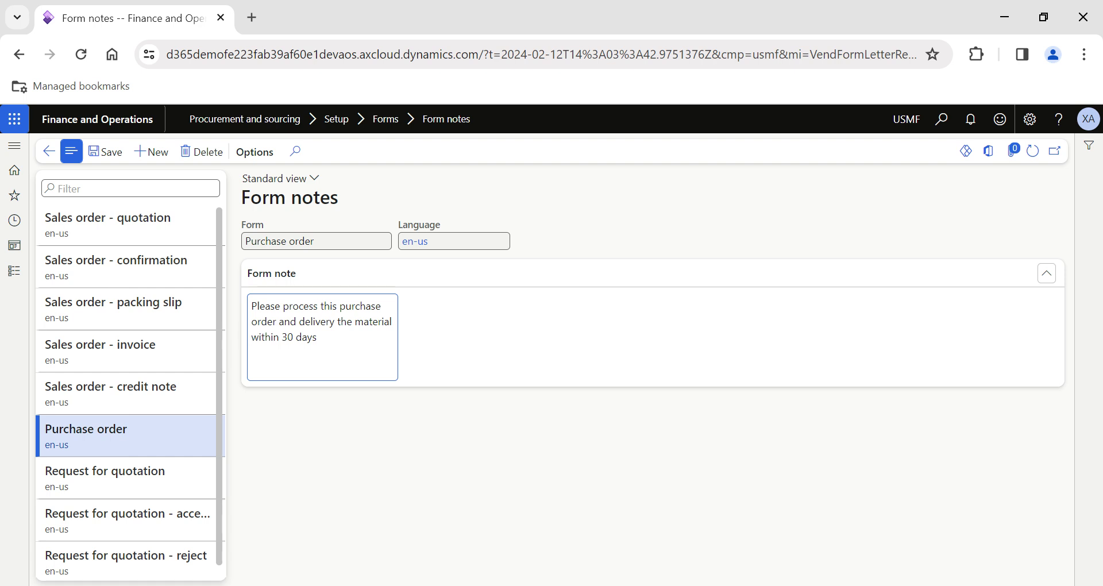
{"action": "key", "text": "BackSpace"}
{"action": "left_click", "coordinate": [312, 338]}
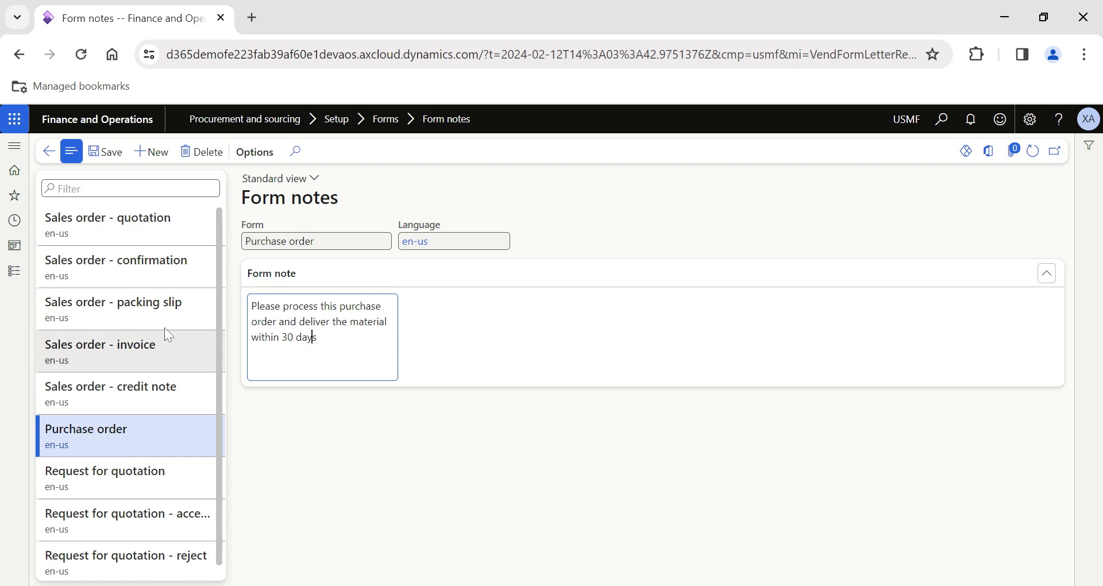
{"action": "left_click", "coordinate": [60, 271]}
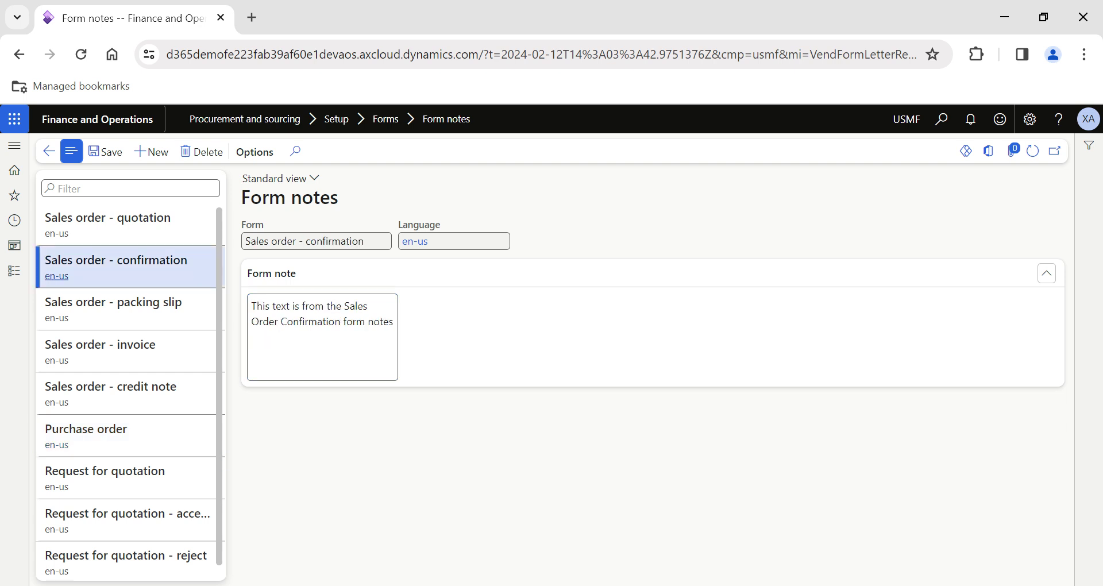
Step: Replace the confirmation note with payment within 30 days of receipt, else a 2% penalty, and save
{"action": "left_click", "coordinate": [256, 306]}
{"action": "triple_click", "coordinate": [256, 306]}
{"action": "key", "text": "BackSpace"}
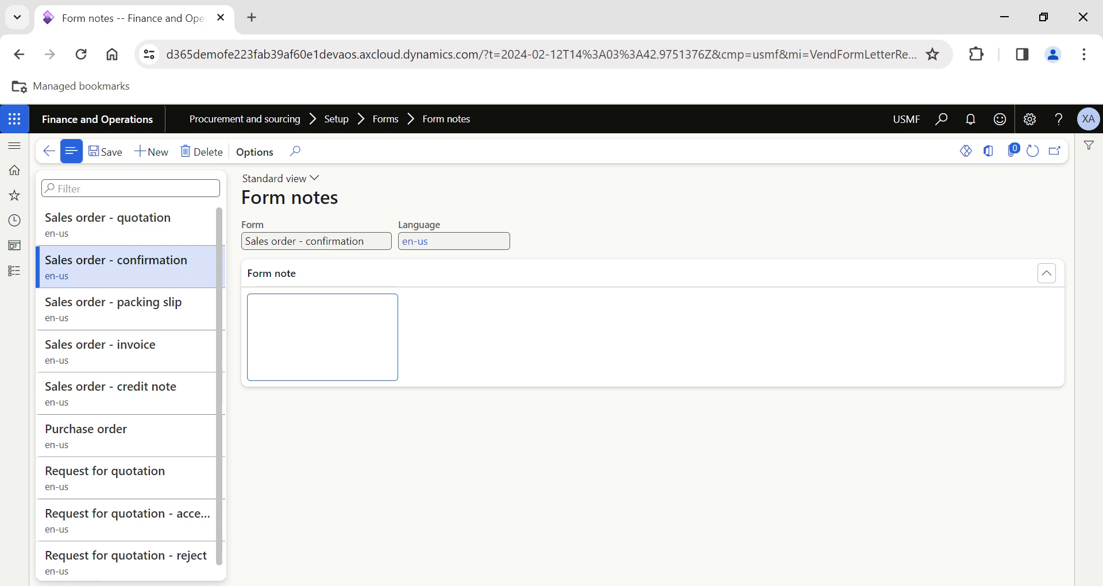
{"action": "type", "text": "Please make the payment "}
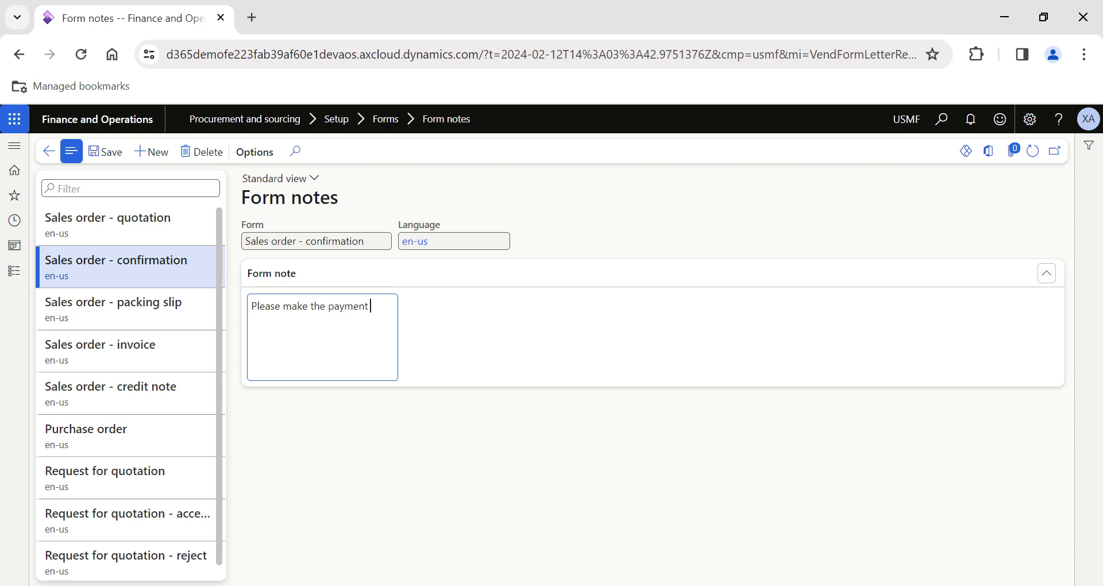
{"action": "type", "text": "to"}
{"action": "key", "text": "BackSpace"}
{"action": "type", "text": "within 30 day"}
{"action": "key", "text": "BackSpace"}
{"action": "type", "text": "ays of receipt"}
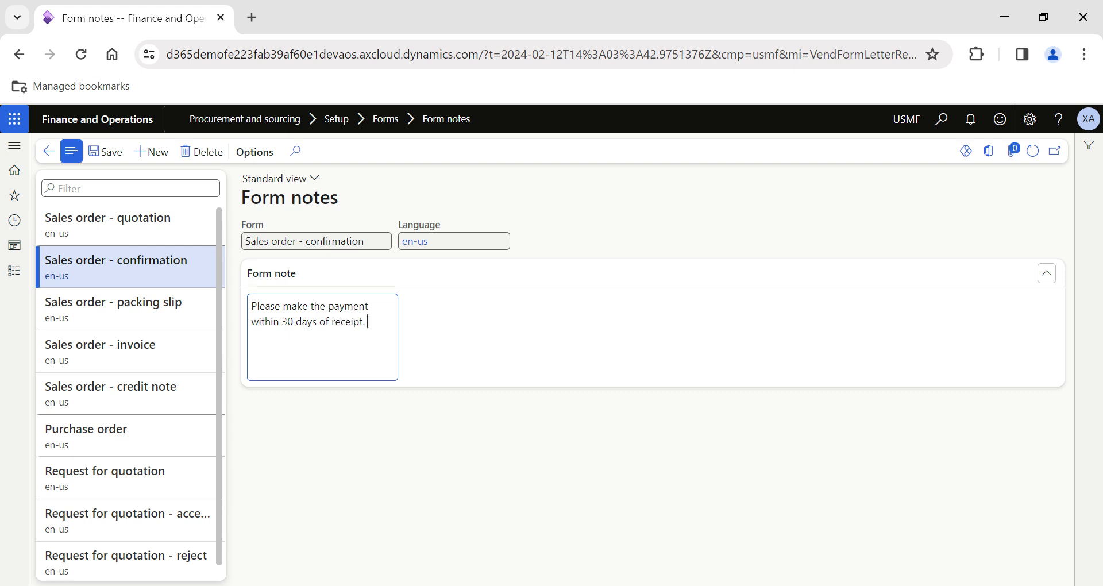
{"action": "type", "text": ". A penali"}
{"action": "type", "text": "y of 2% will be charge"}
{"action": "key", "text": "BackSpace"}
{"action": "key", "text": "BackSpace"}
{"action": "key", "text": "BackSpace"}
{"action": "type", "text": "rged"}
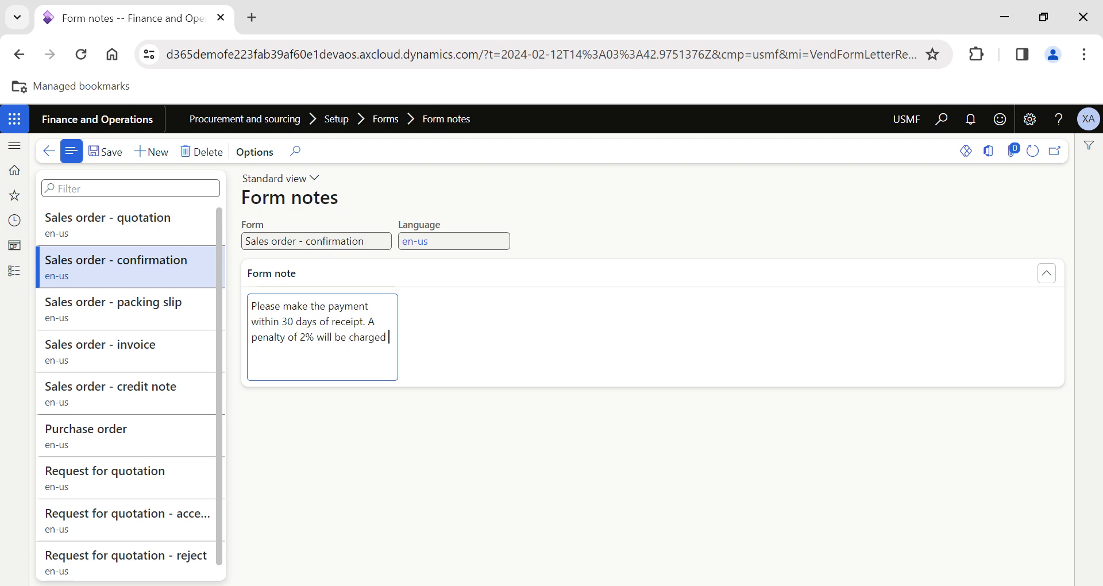
{"action": "type", "text": " if payment is not made within 30 days."}
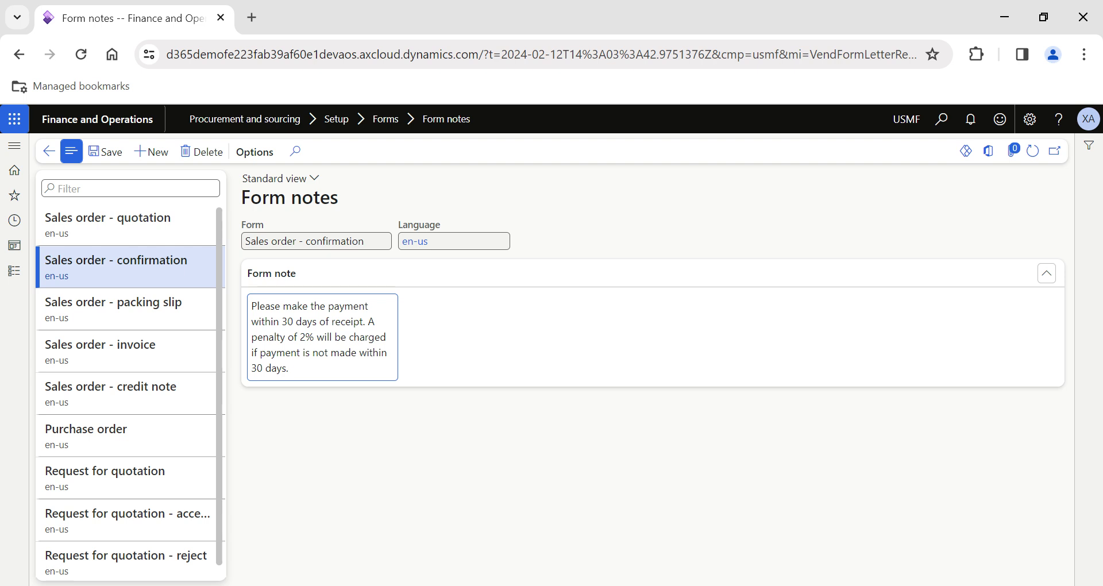
{"action": "left_click", "coordinate": [106, 153]}
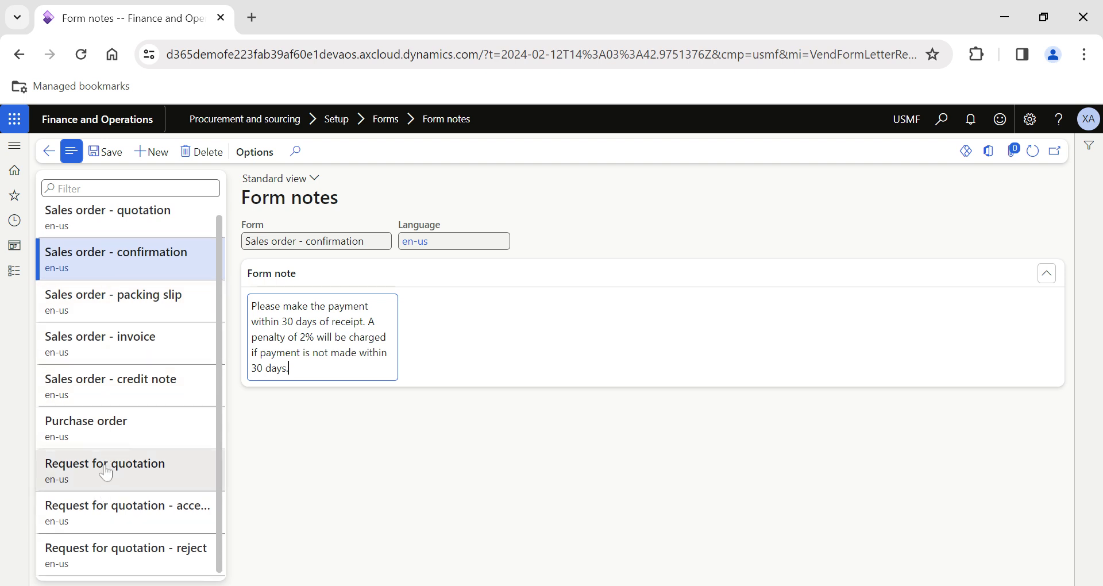
Step: Open Sales and marketing's All sales orders and select Cave Wholesales order 001439
{"action": "left_click", "coordinate": [22, 281]}
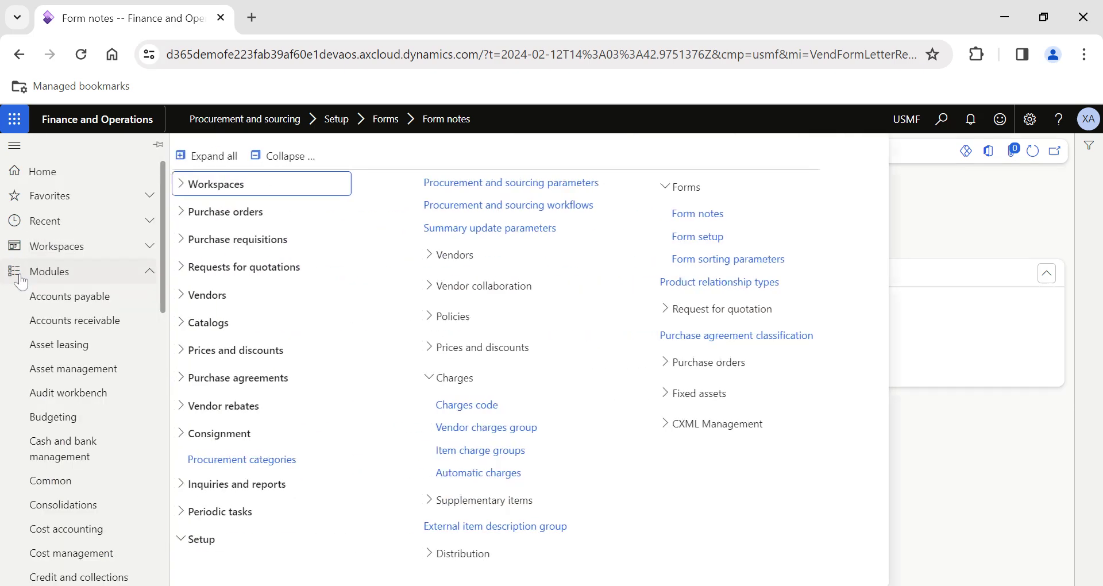
{"action": "scroll", "coordinate": [101, 443], "scroll_direction": "down", "scroll_amount": 5}
{"action": "scroll", "coordinate": [101, 442], "scroll_direction": "down", "scroll_amount": 7}
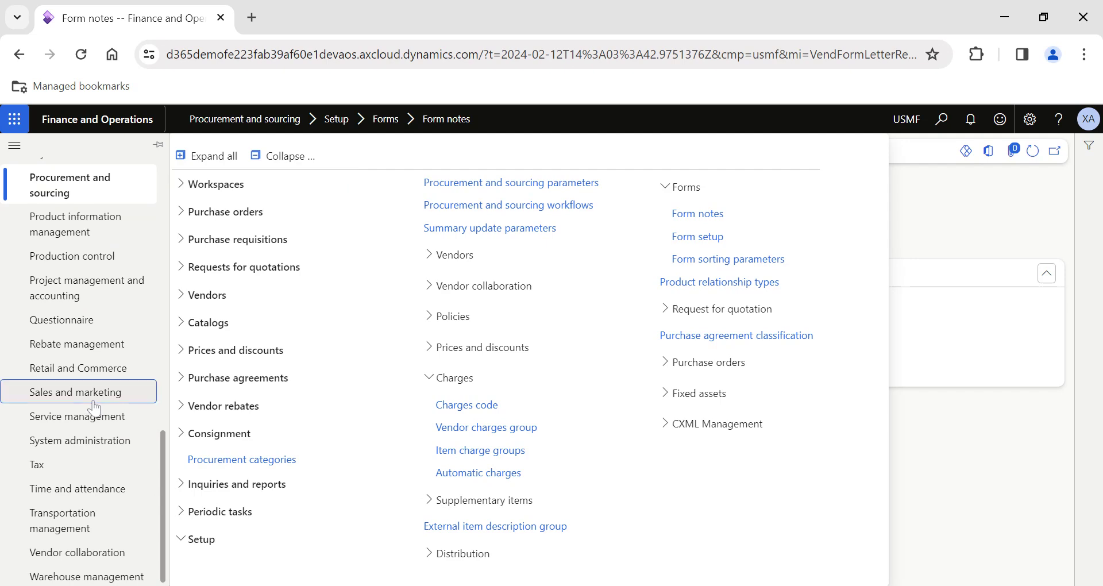
{"action": "left_click", "coordinate": [91, 395]}
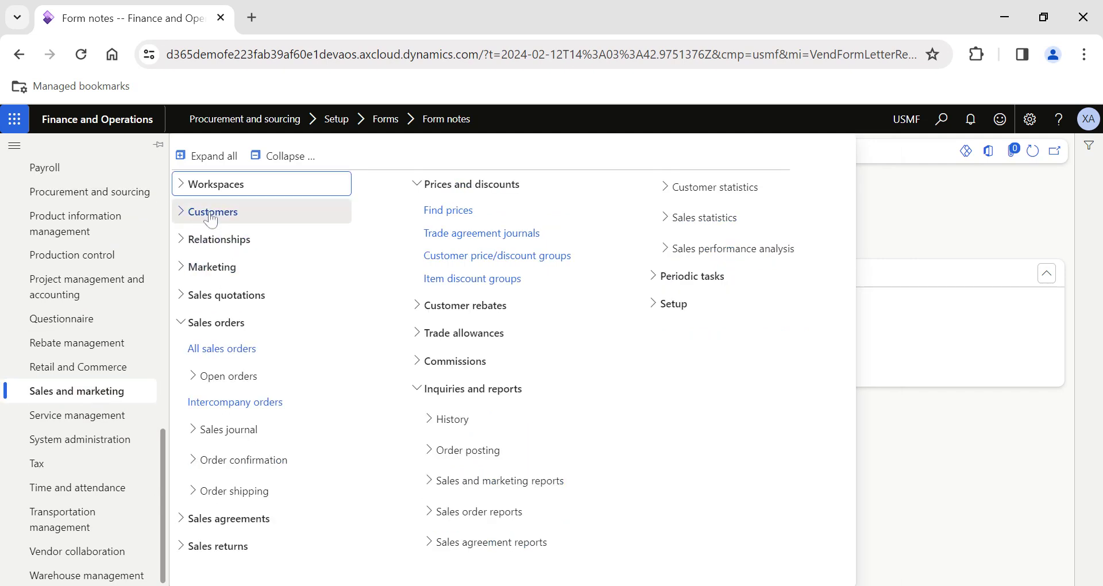
{"action": "left_click", "coordinate": [210, 351]}
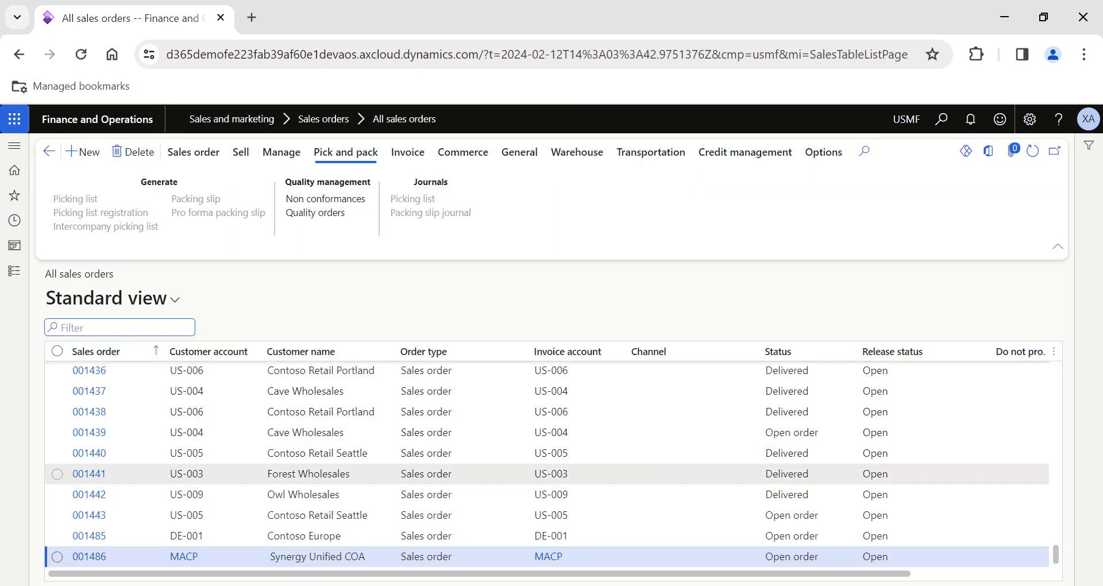
{"action": "left_click", "coordinate": [99, 440]}
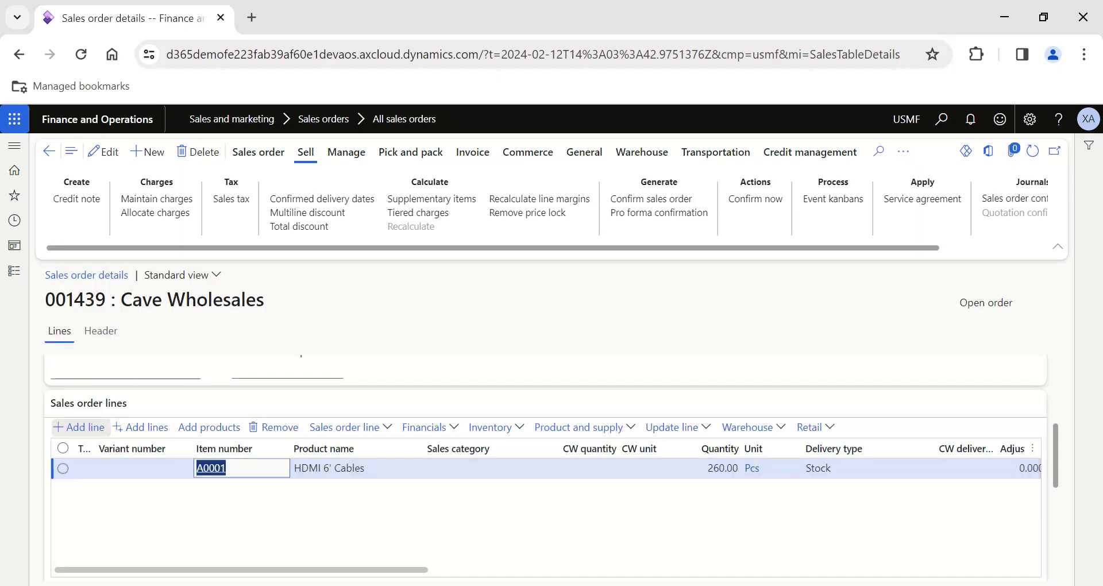
Step: Run Confirm now on sales order 001439 until the operation completes
{"action": "left_click", "coordinate": [750, 211]}
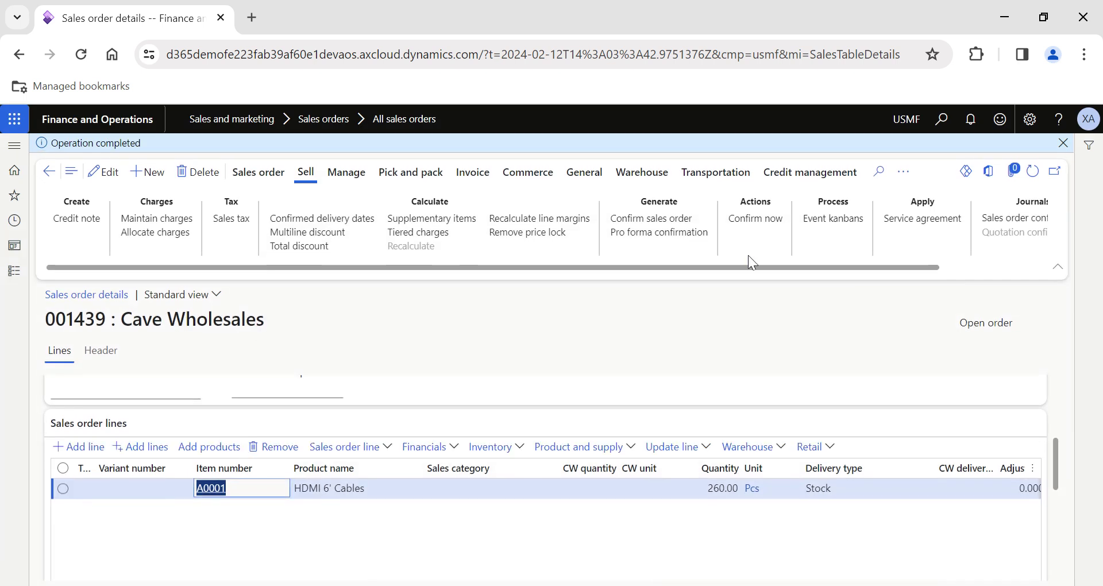
{"action": "scroll", "coordinate": [764, 253], "scroll_direction": "right", "scroll_amount": 3}
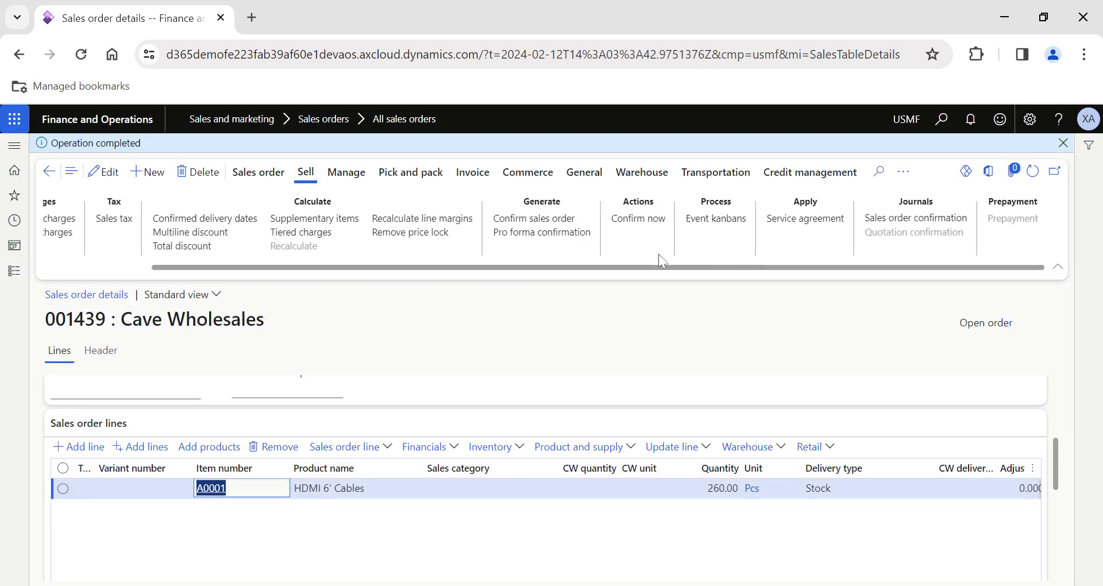
Step: Preview sales order confirmation 001439-2 from the confirmation journal using print management
{"action": "left_click", "coordinate": [907, 223]}
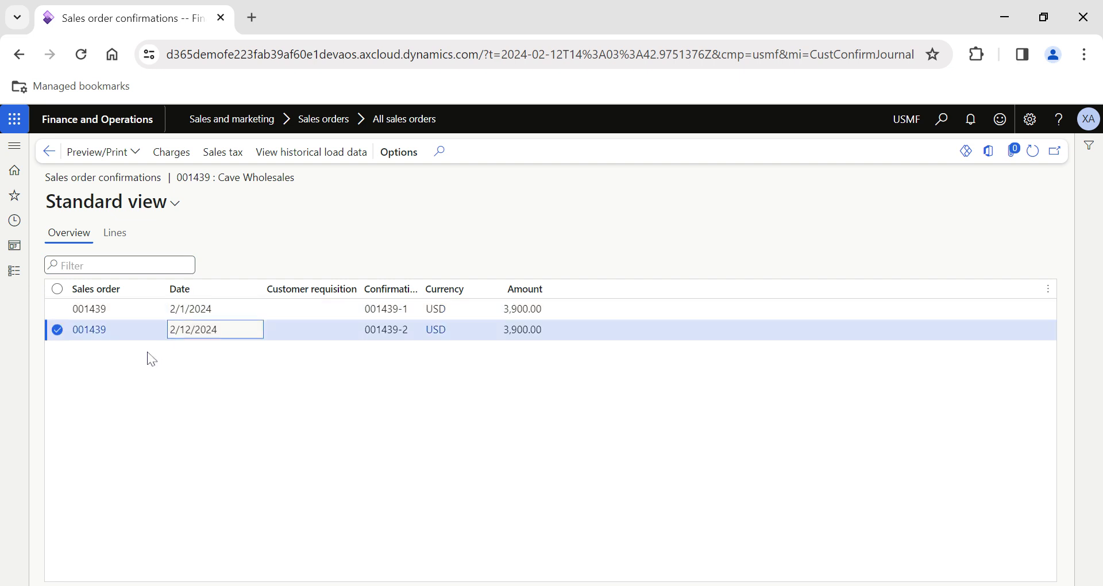
{"action": "left_click", "coordinate": [123, 155]}
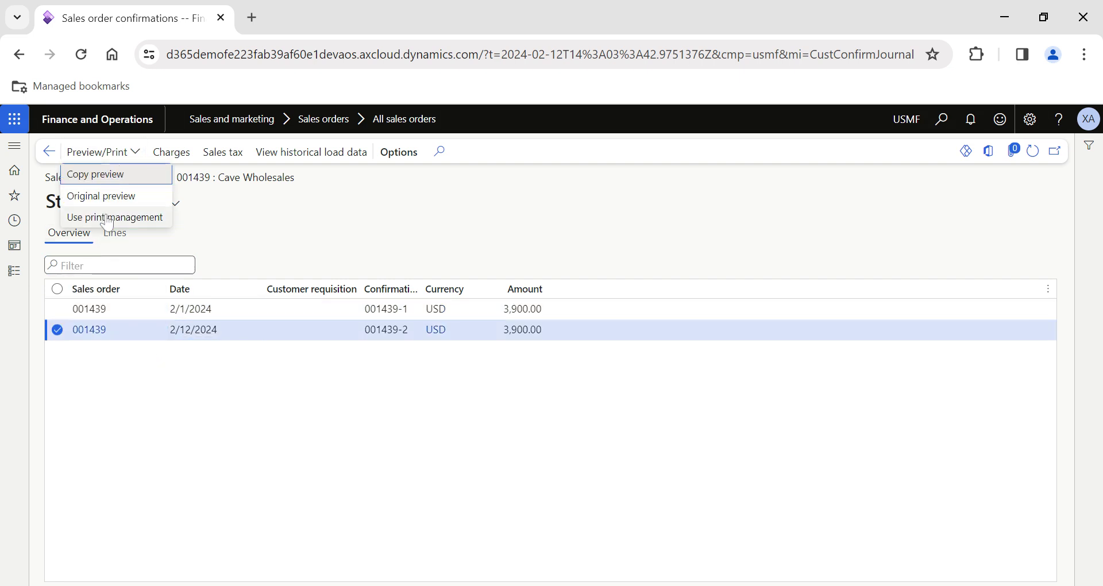
{"action": "left_click", "coordinate": [107, 219]}
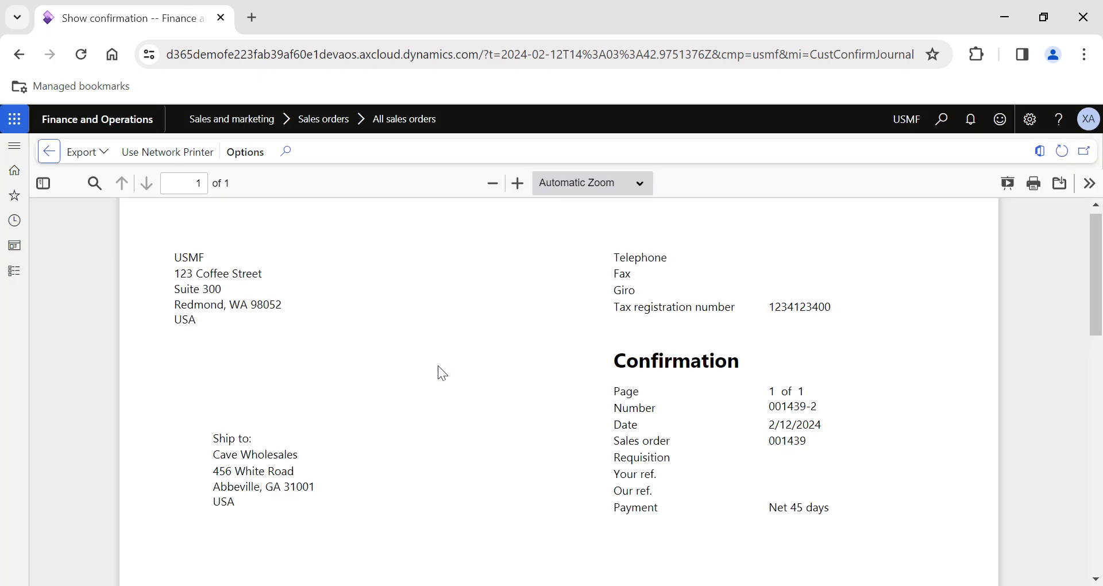
Step: Zoom the preview to 110% and highlight the 30-day payment note below the item lines
{"action": "key", "text": "ctrl+minus"}
{"action": "scroll", "coordinate": [437, 365], "scroll_direction": "down", "scroll_amount": 5}
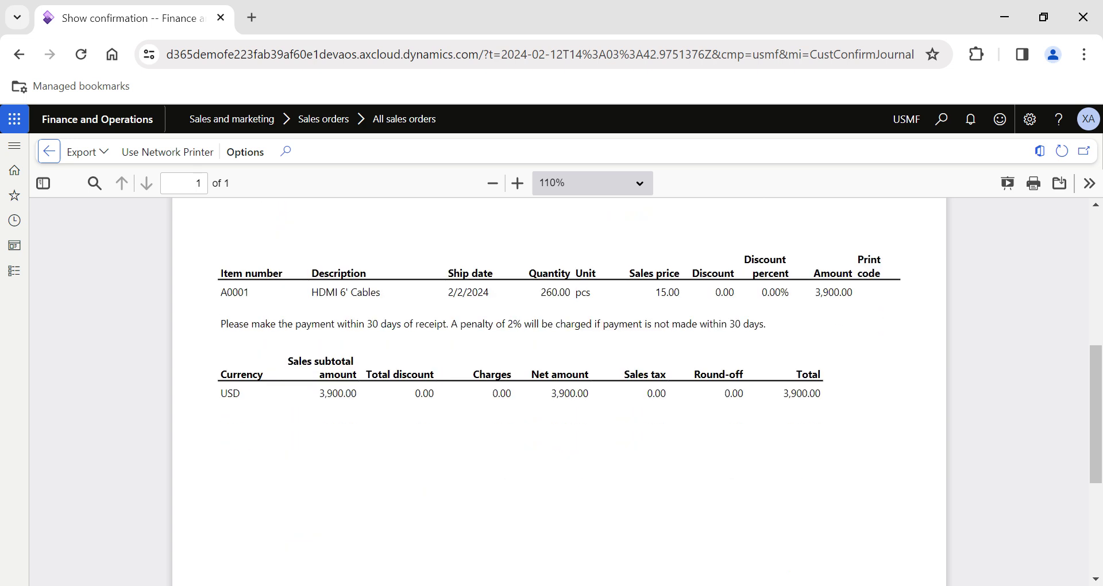
{"action": "scroll", "coordinate": [402, 370], "scroll_direction": "down", "scroll_amount": 1}
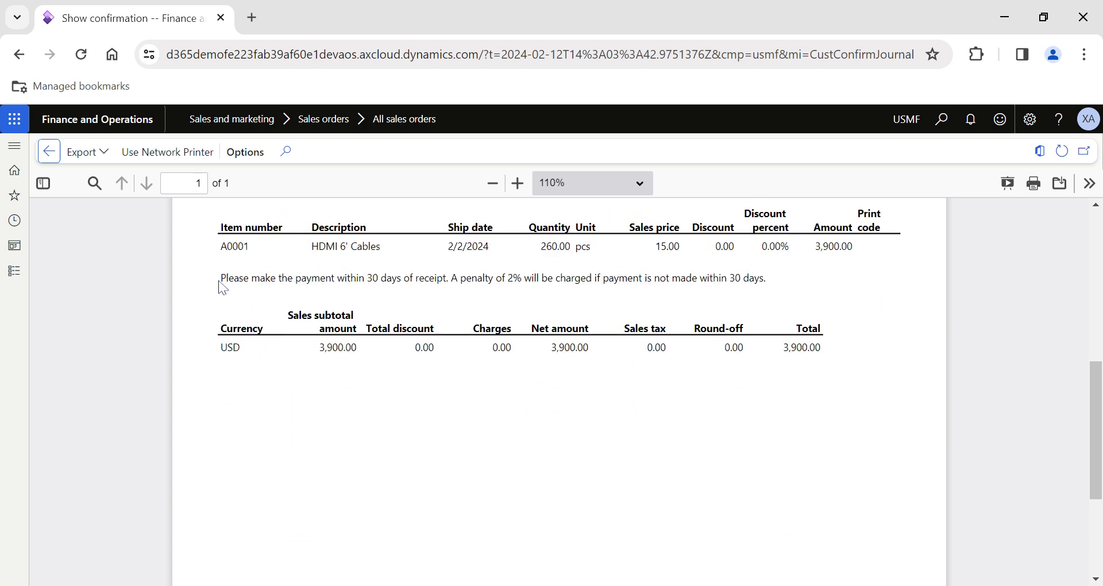
{"action": "left_click_drag", "start_coordinate": [220, 278], "coordinate": [762, 278]}
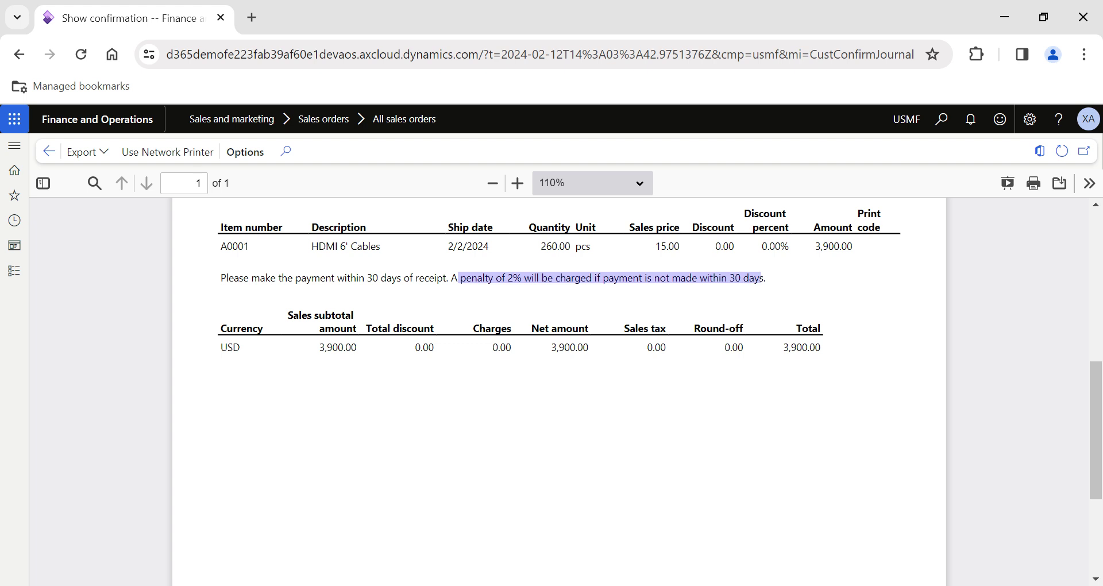
Step: Scroll through the preview and highlight the 2% penalty payment sentence again
{"action": "scroll", "coordinate": [451, 339], "scroll_direction": "up", "scroll_amount": 4}
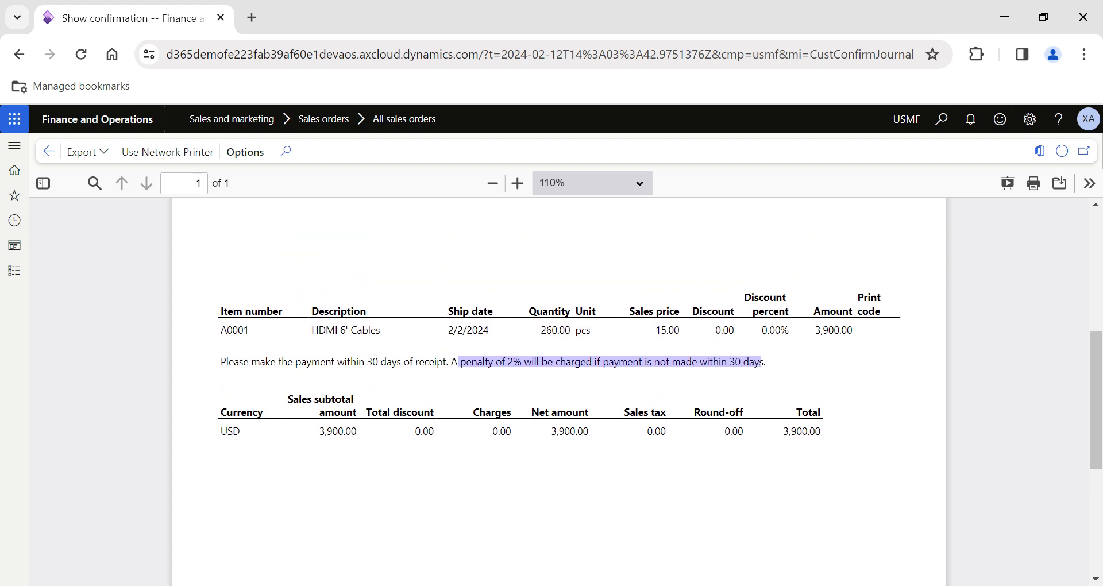
{"action": "scroll", "coordinate": [254, 336], "scroll_direction": "down", "scroll_amount": 3}
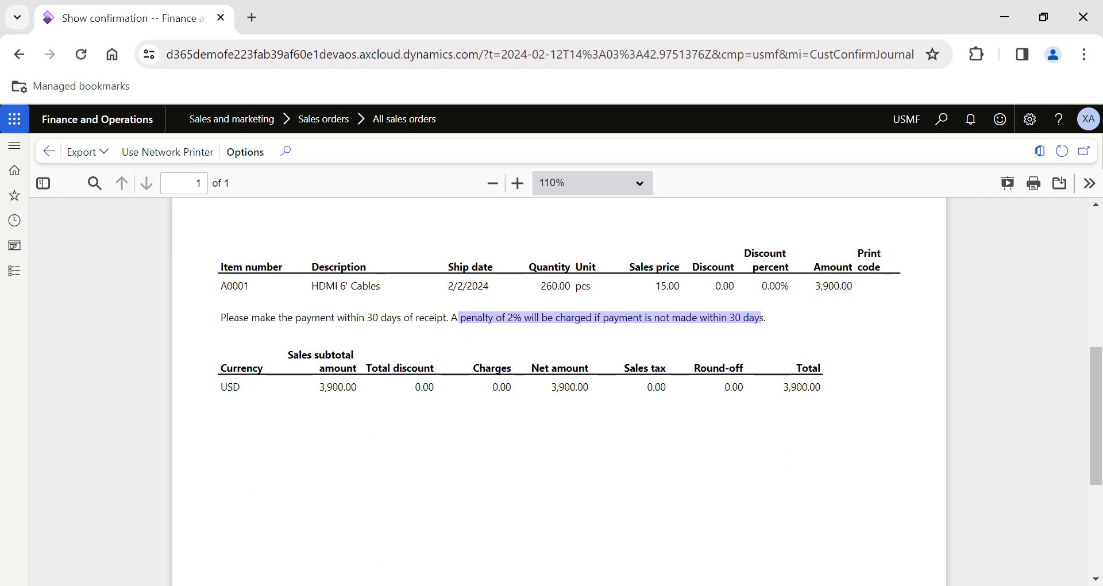
{"action": "scroll", "coordinate": [310, 377], "scroll_direction": "up", "scroll_amount": 5}
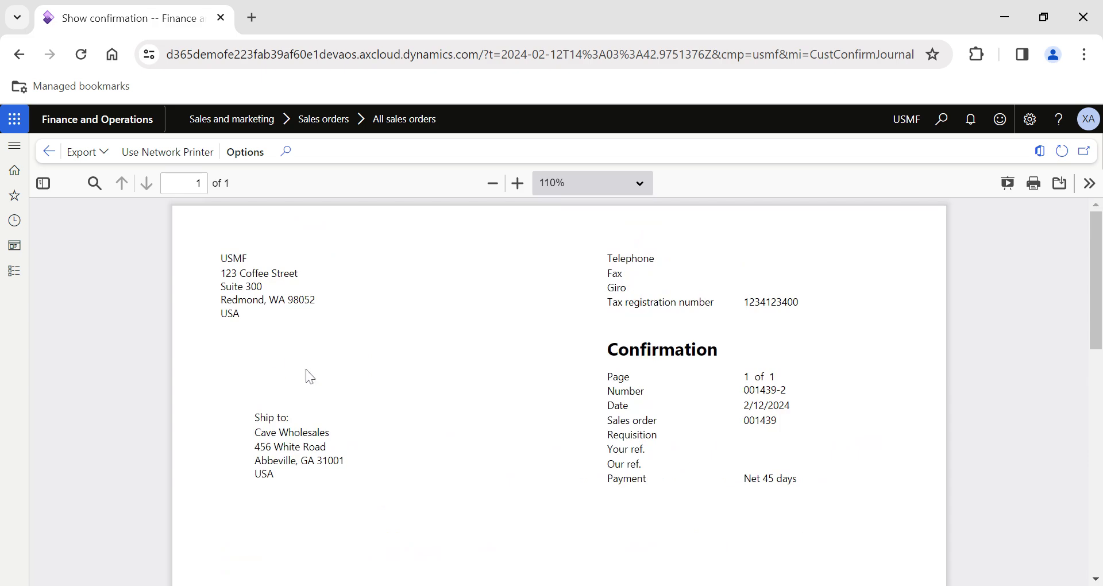
{"action": "scroll", "coordinate": [559, 390], "scroll_direction": "down", "scroll_amount": 5}
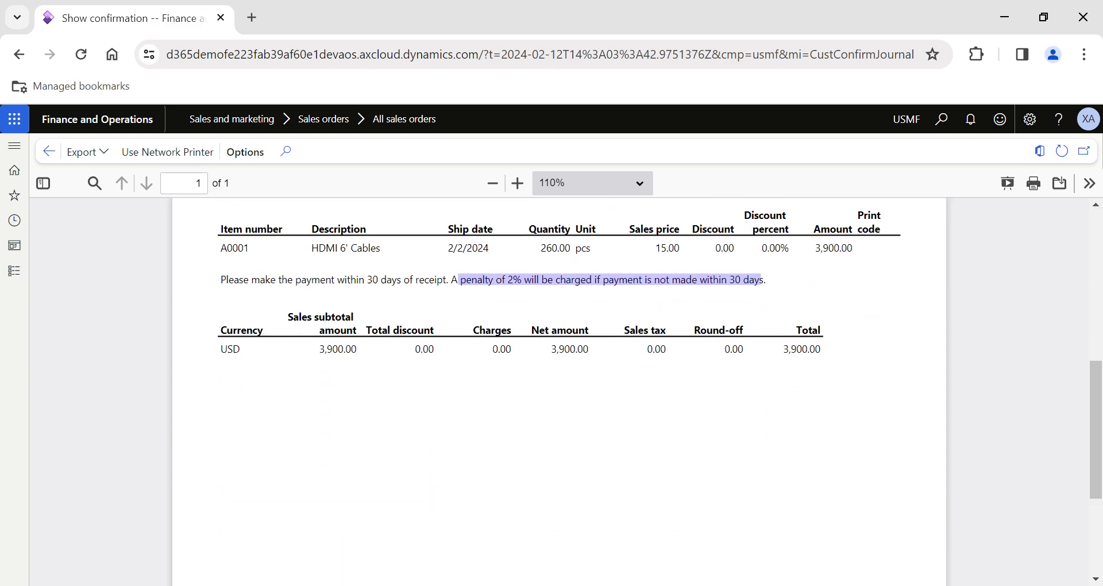
{"action": "scroll", "coordinate": [559, 390], "scroll_direction": "up", "scroll_amount": 1}
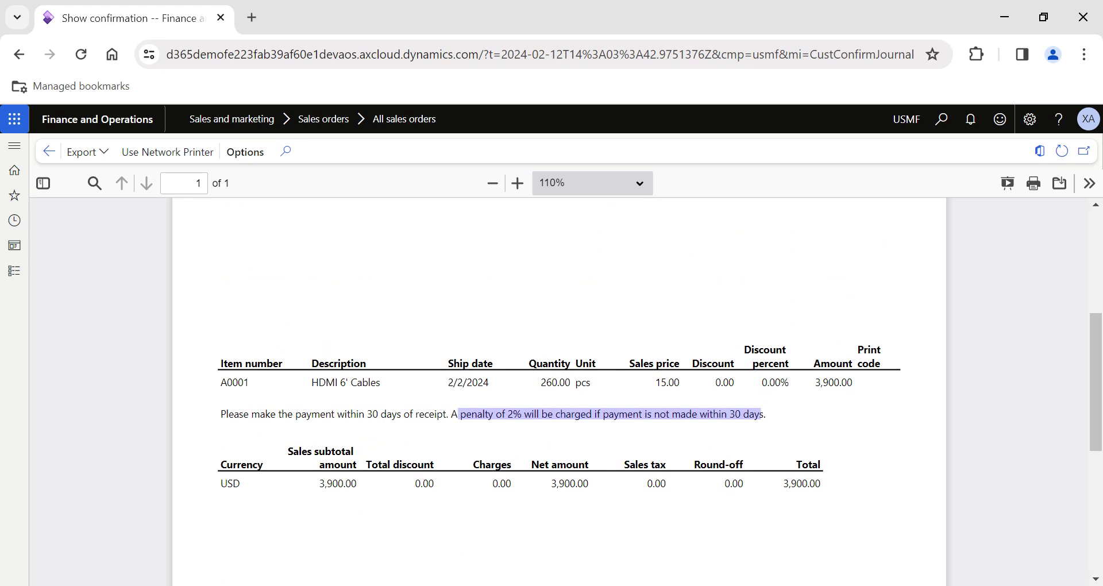
{"action": "left_click_drag", "start_coordinate": [220, 414], "coordinate": [821, 488]}
{"action": "scroll", "coordinate": [298, 365], "scroll_direction": "left", "scroll_amount": 5}
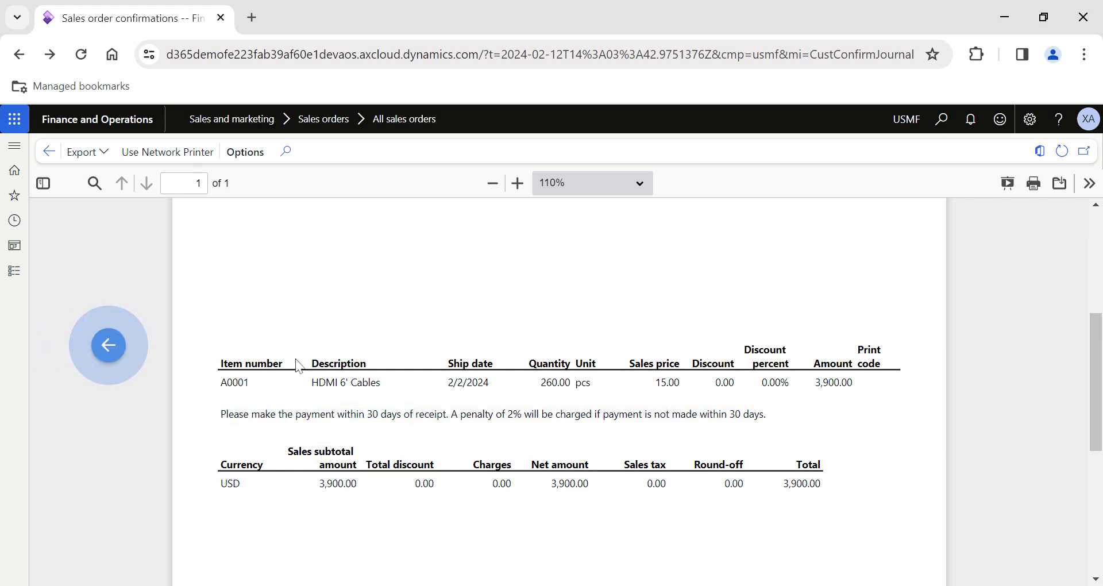
Step: Open Accounts payable's All purchase orders and select purchase order 000034
{"action": "left_click", "coordinate": [8, 276]}
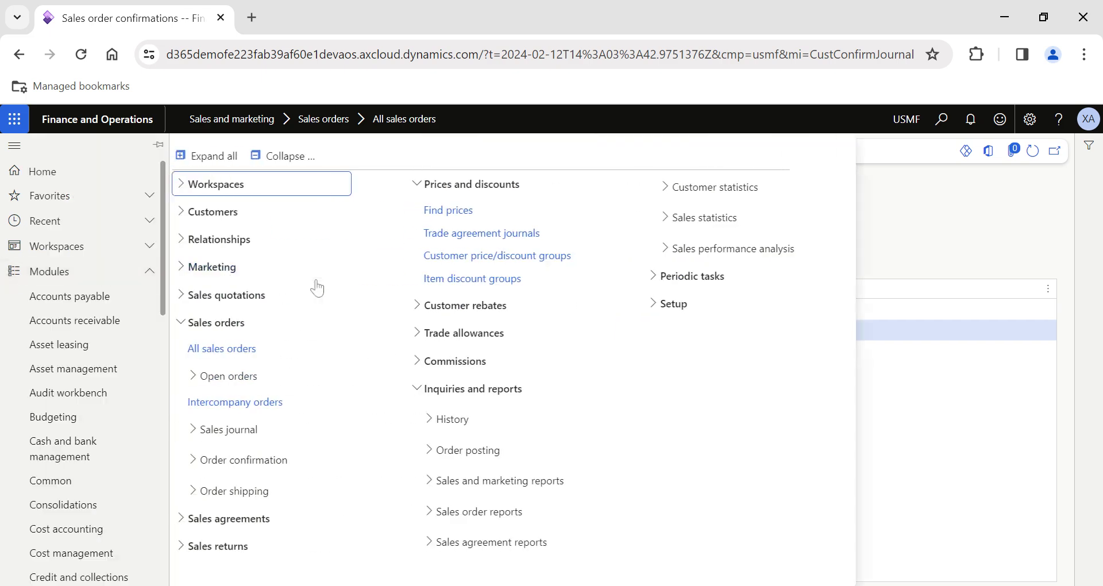
{"action": "scroll", "coordinate": [78, 336], "scroll_direction": "down", "scroll_amount": 1}
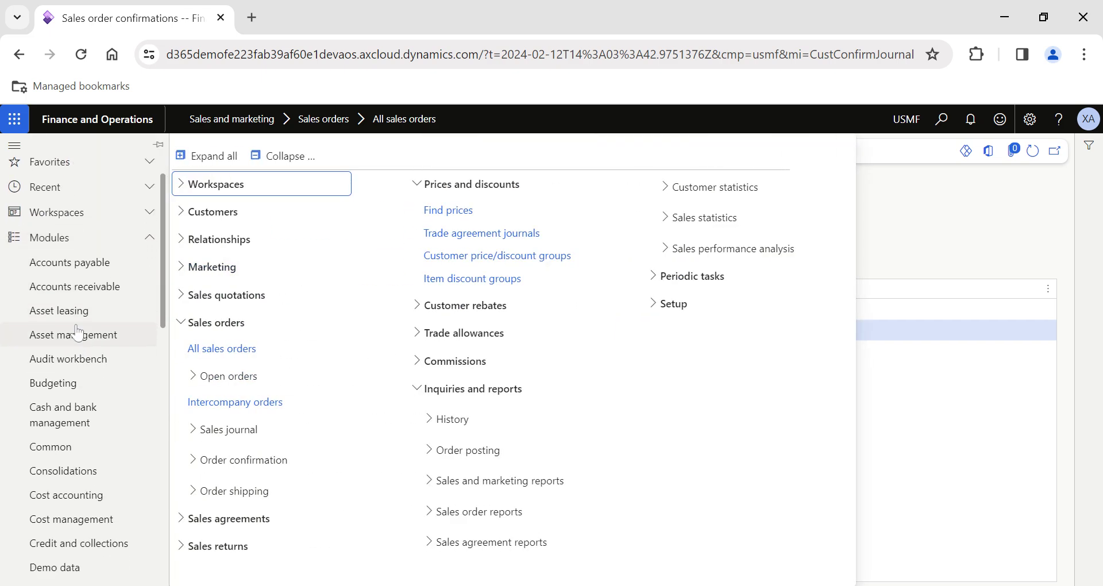
{"action": "left_click", "coordinate": [70, 263]}
{"action": "scroll", "coordinate": [208, 417], "scroll_direction": "left", "scroll_amount": 5}
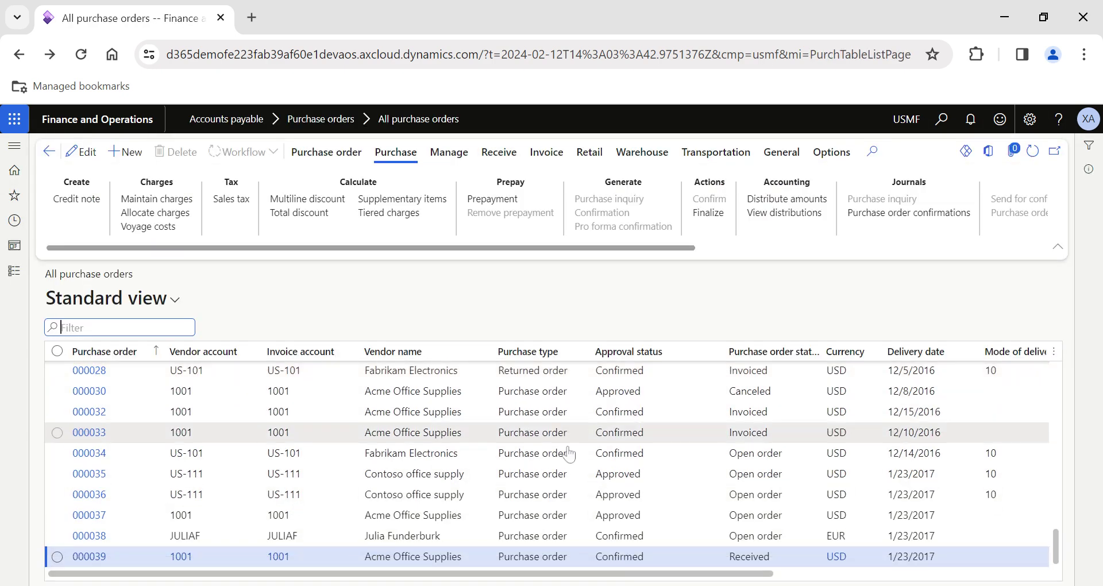
{"action": "left_click", "coordinate": [568, 461]}
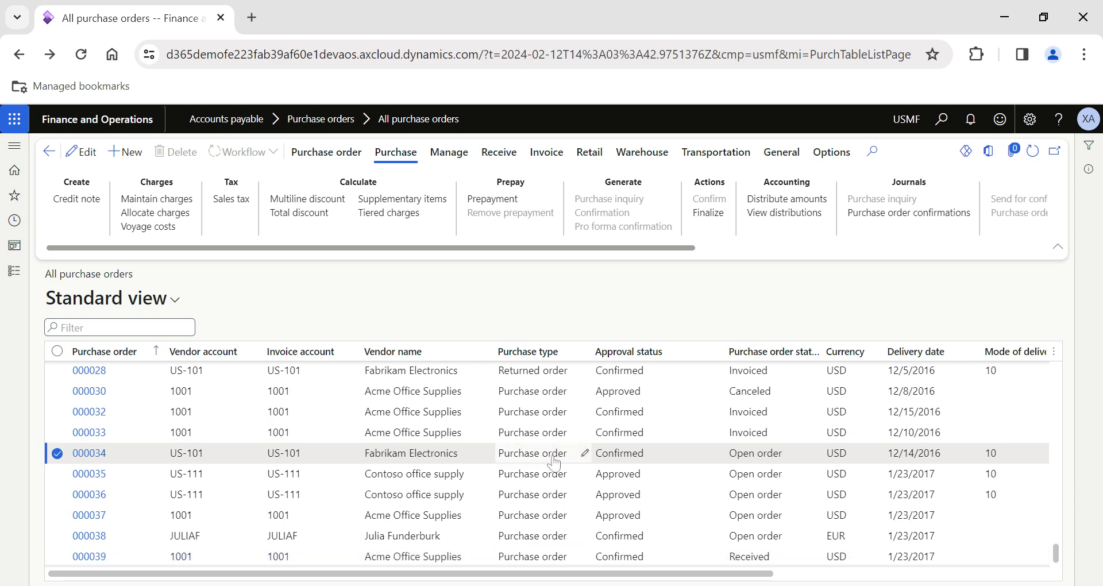
Step: Preview Fabrikam Electronics confirmation 000034-3 dated 2/12/2024 with print management
{"action": "scroll", "coordinate": [646, 197], "scroll_direction": "right", "scroll_amount": 3}
{"action": "scroll", "coordinate": [648, 198], "scroll_direction": "right", "scroll_amount": 3}
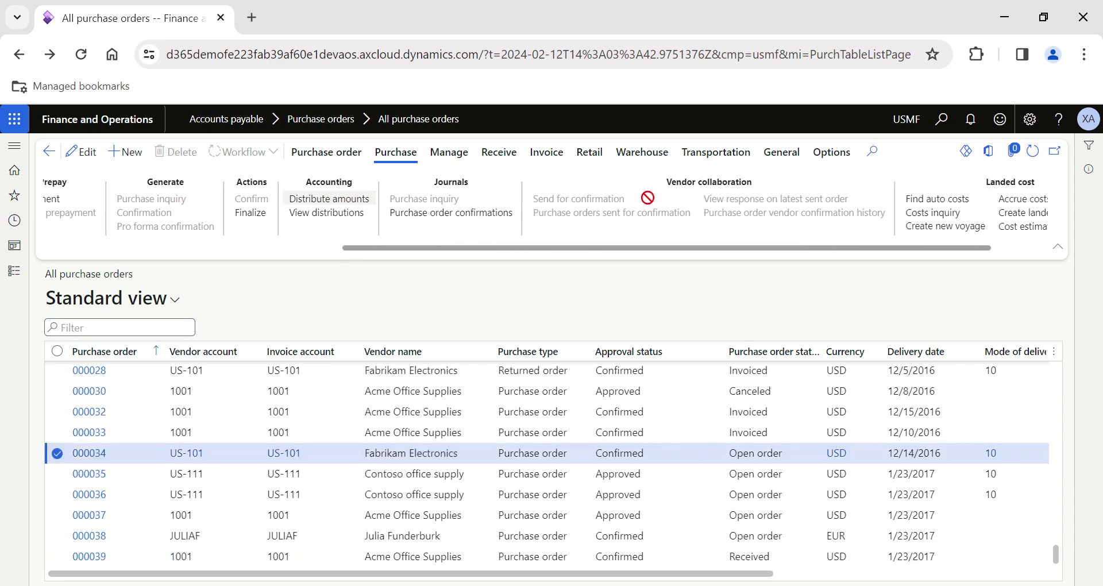
{"action": "left_click", "coordinate": [461, 213]}
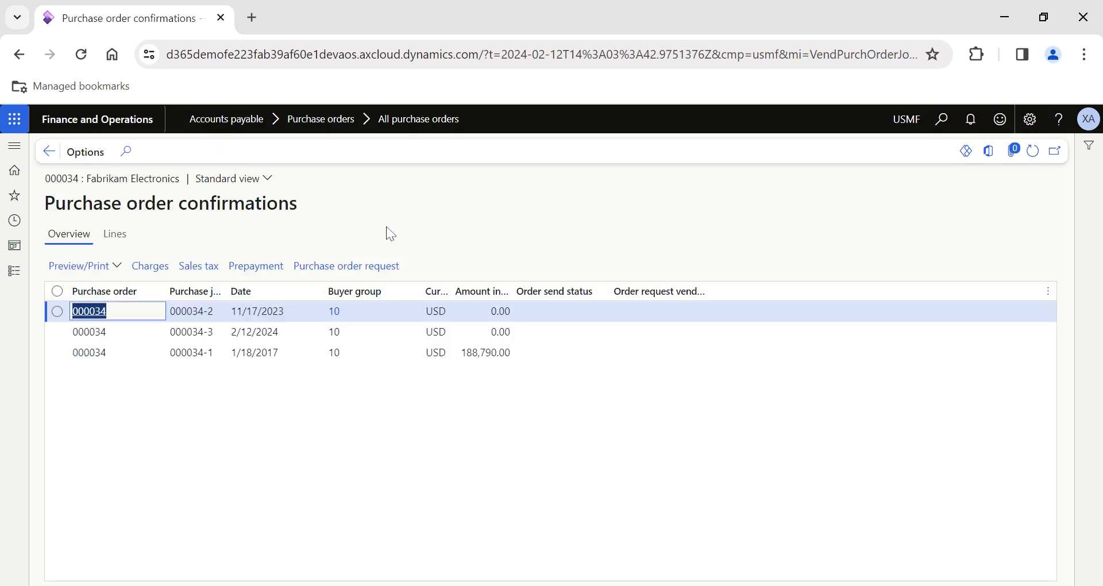
{"action": "left_click", "coordinate": [89, 332]}
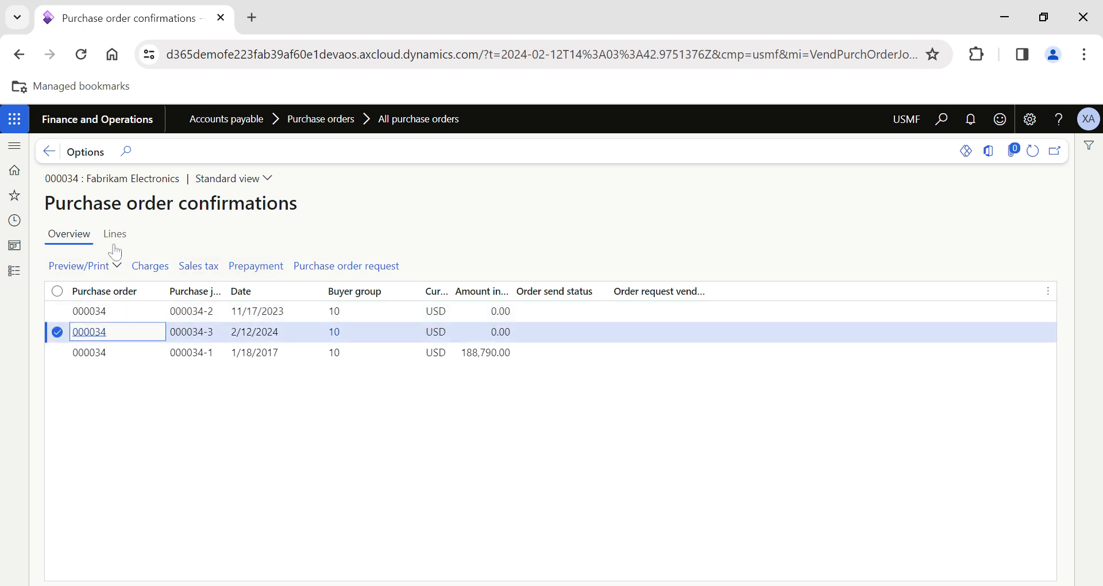
{"action": "left_click", "coordinate": [115, 267]}
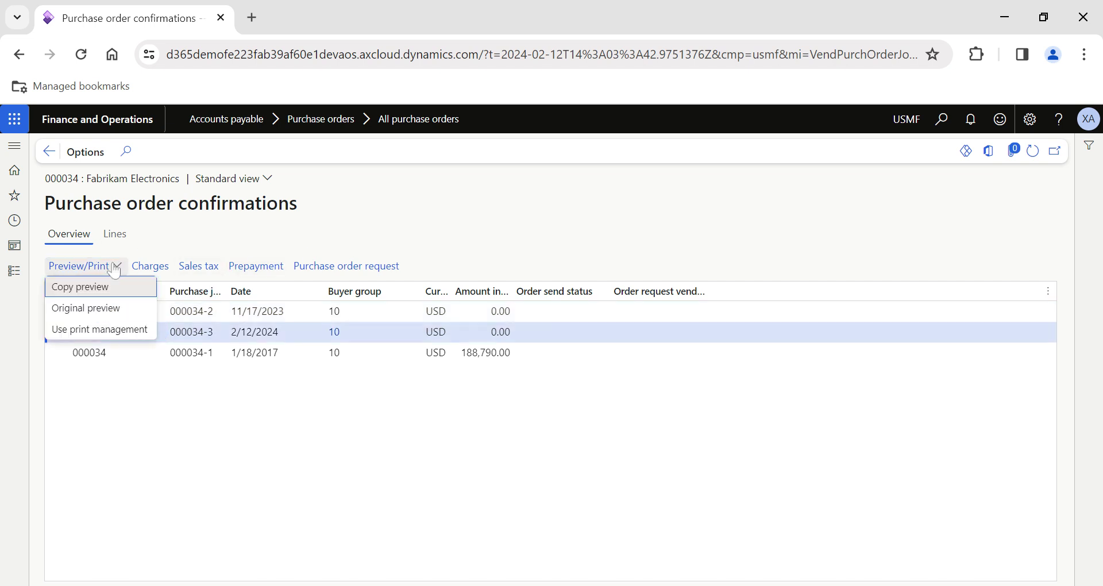
{"action": "left_click", "coordinate": [114, 339]}
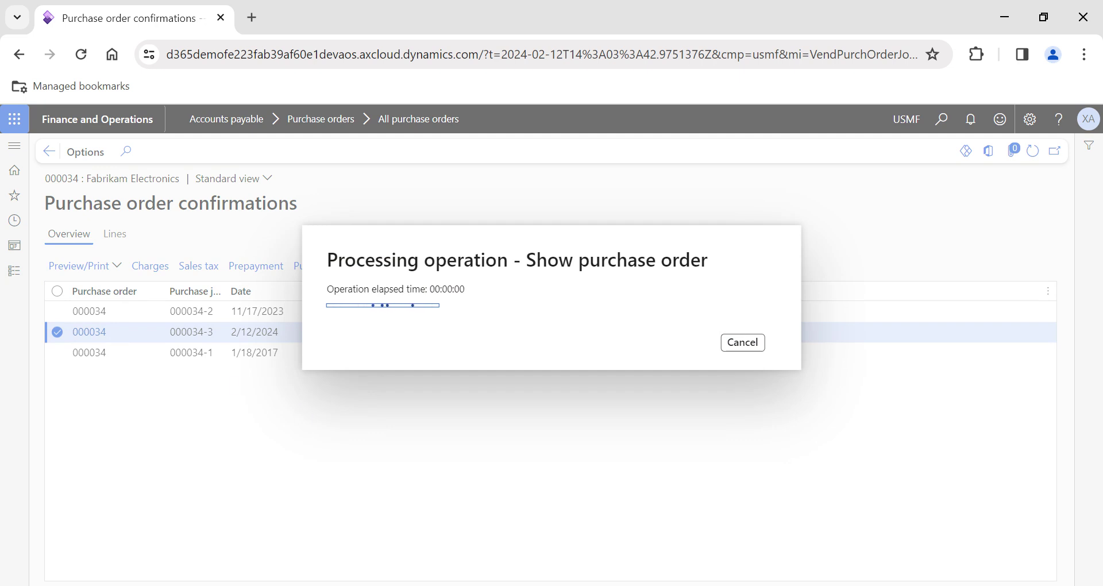
Step: Locate and highlight the 30-day delivery note 'Please process this purchase order…' in confirmation 000034-3
{"action": "scroll", "coordinate": [421, 422], "scroll_direction": "down", "scroll_amount": 5}
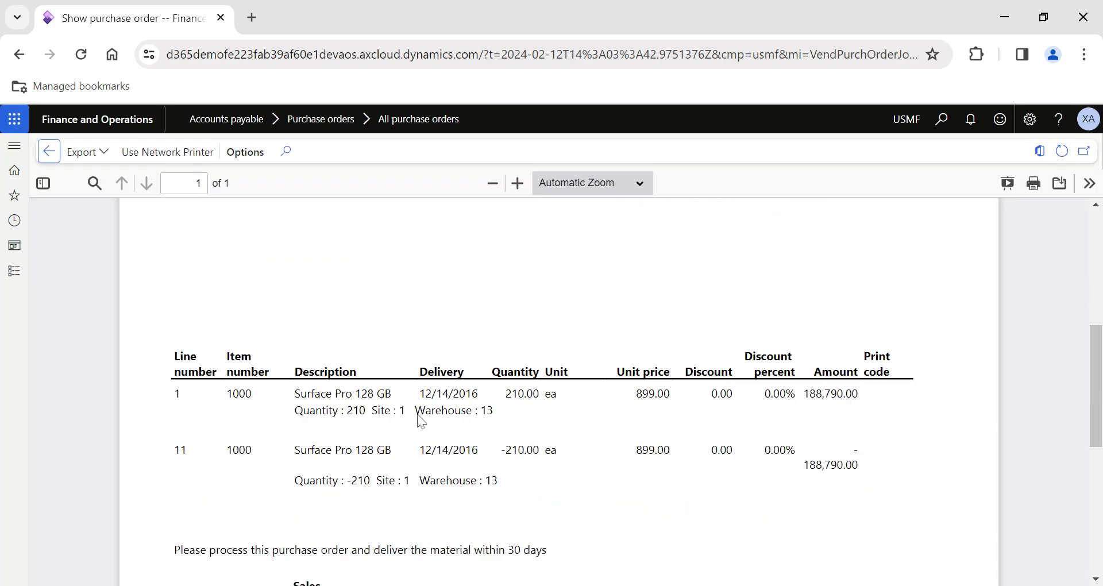
{"action": "scroll", "coordinate": [421, 422], "scroll_direction": "down", "scroll_amount": 3}
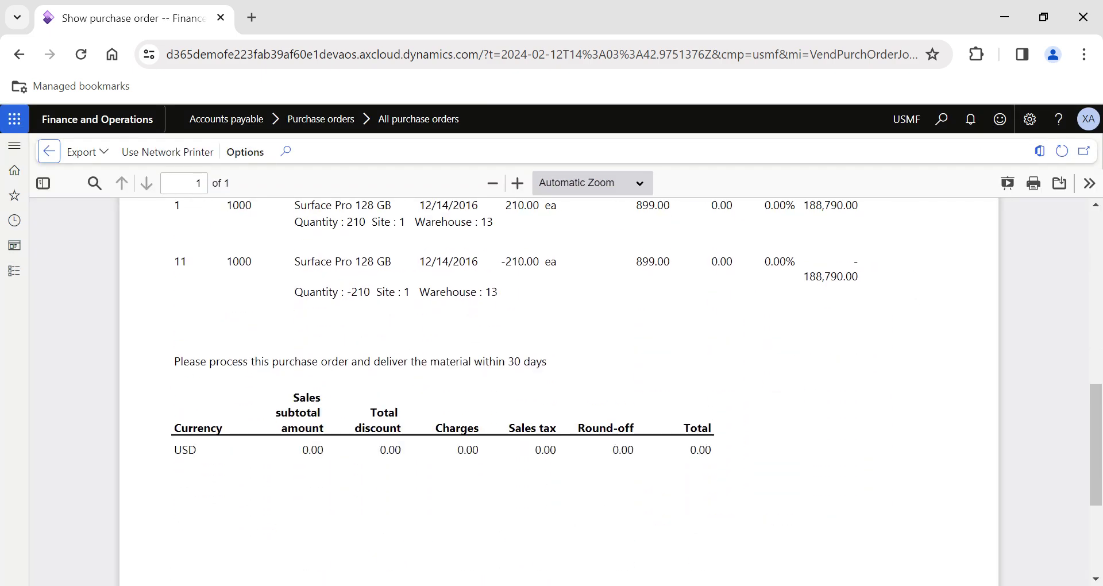
{"action": "left_click_drag", "start_coordinate": [174, 362], "coordinate": [549, 367]}
{"action": "left_click", "coordinate": [369, 380]}
Step: Go back to the USMF home dashboard via Finance and Operations
{"action": "scroll", "coordinate": [369, 379], "scroll_direction": "up", "scroll_amount": 7}
{"action": "scroll", "coordinate": [313, 386], "scroll_direction": "left", "scroll_amount": 5}
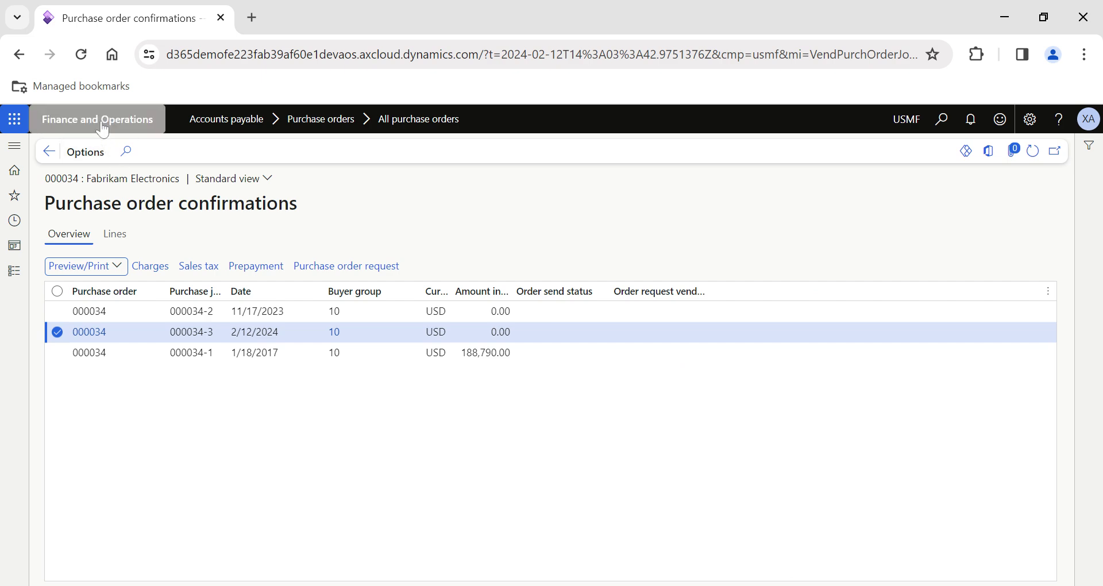
{"action": "left_click", "coordinate": [103, 127]}
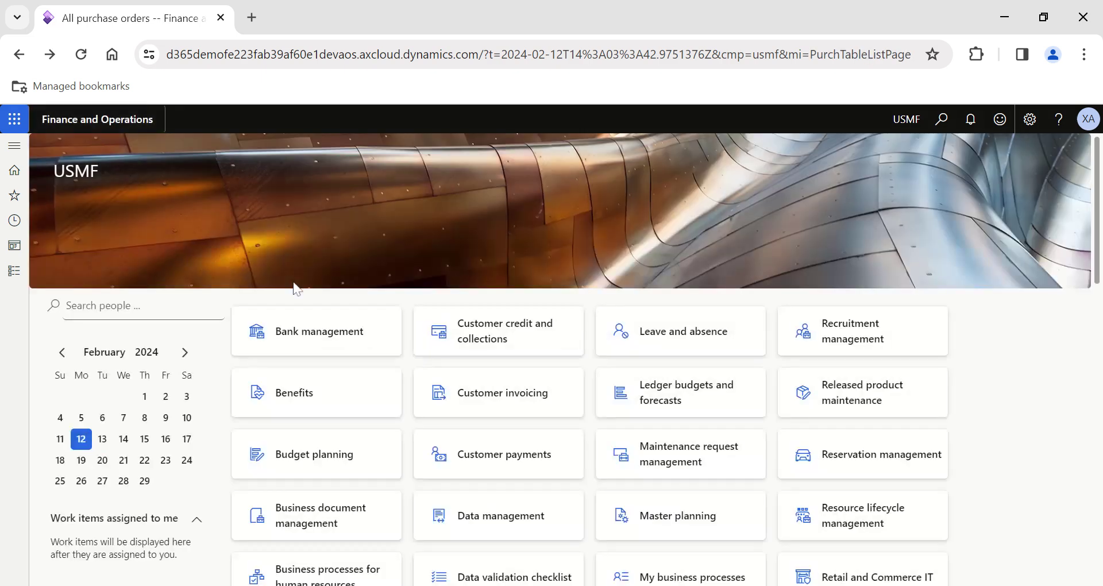